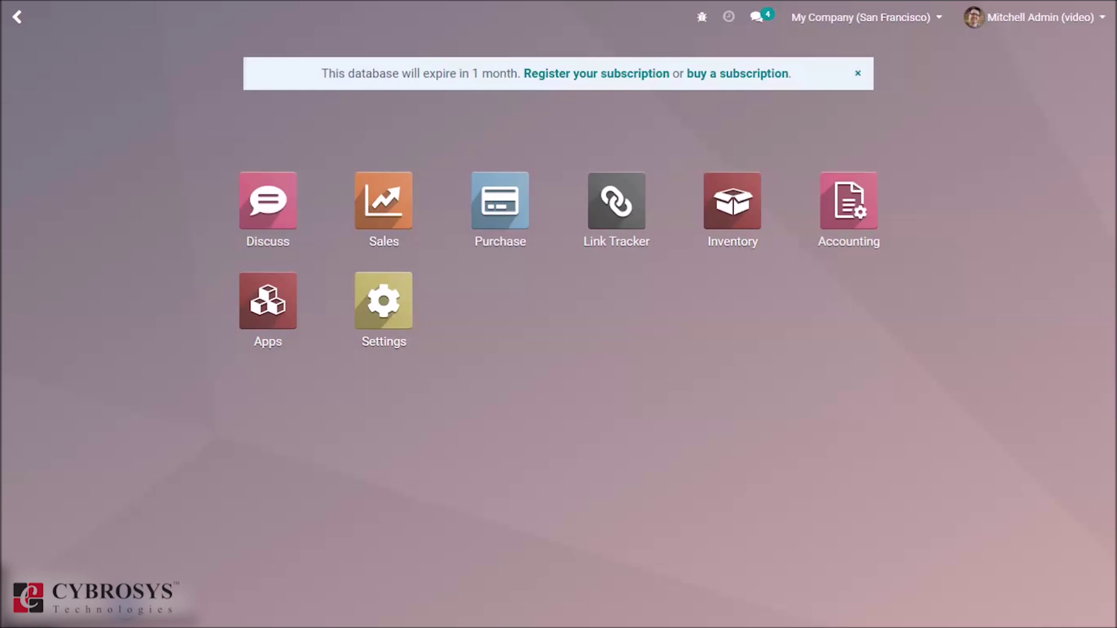
Step: Open the product list in the Purchase app and start a new product
{"action": "left_click", "coordinate": [731, 205]}
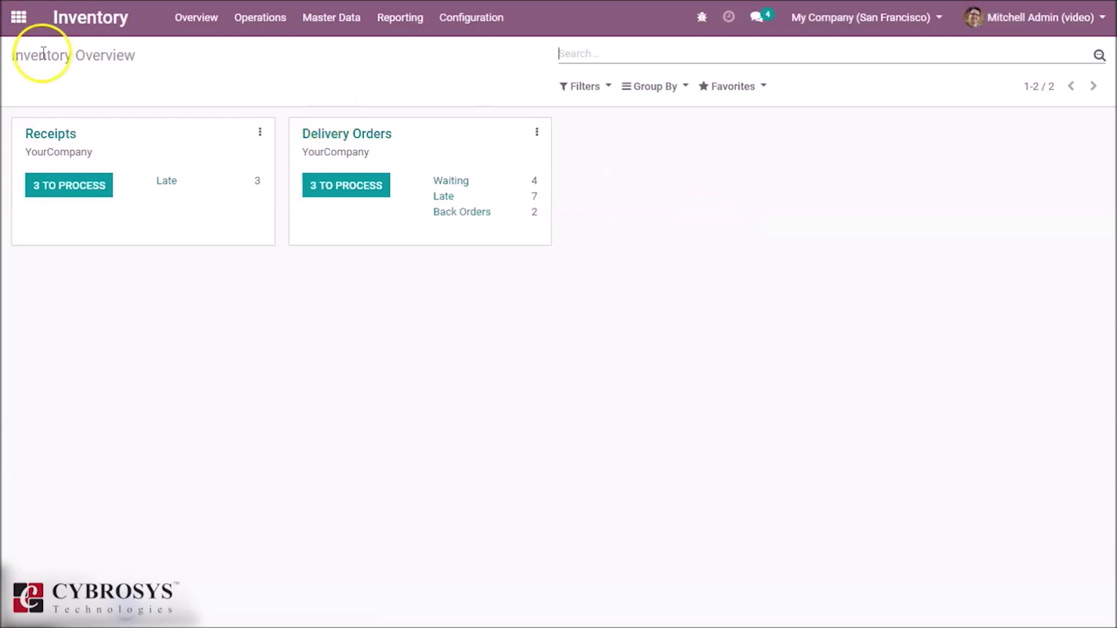
{"action": "left_click", "coordinate": [19, 20]}
{"action": "left_click", "coordinate": [502, 200]}
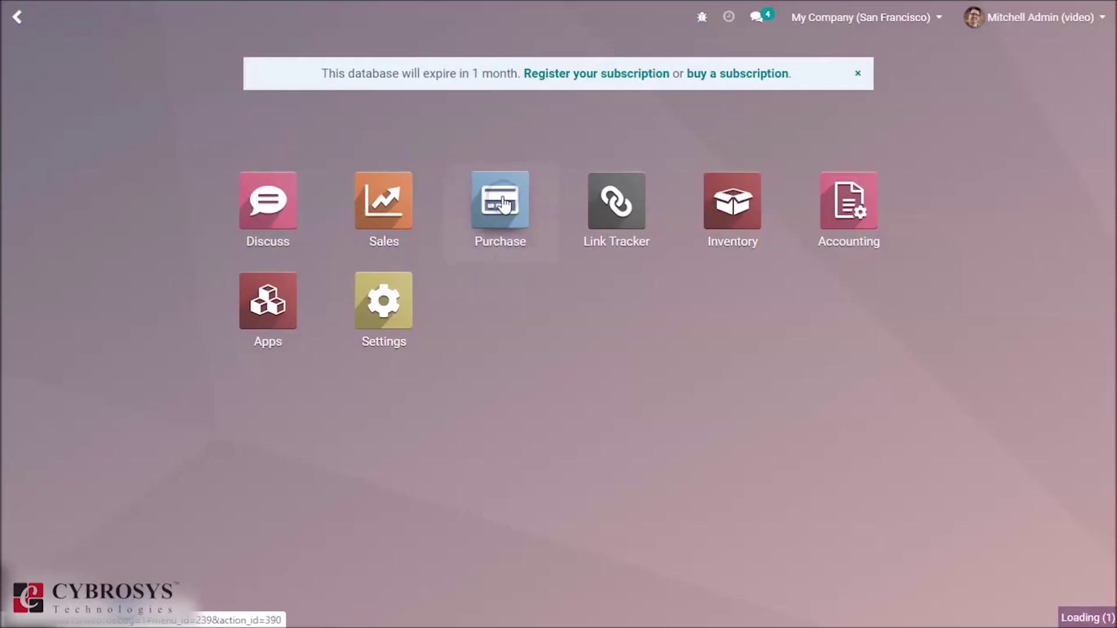
{"action": "left_click", "coordinate": [235, 18]}
{"action": "left_click", "coordinate": [241, 53]}
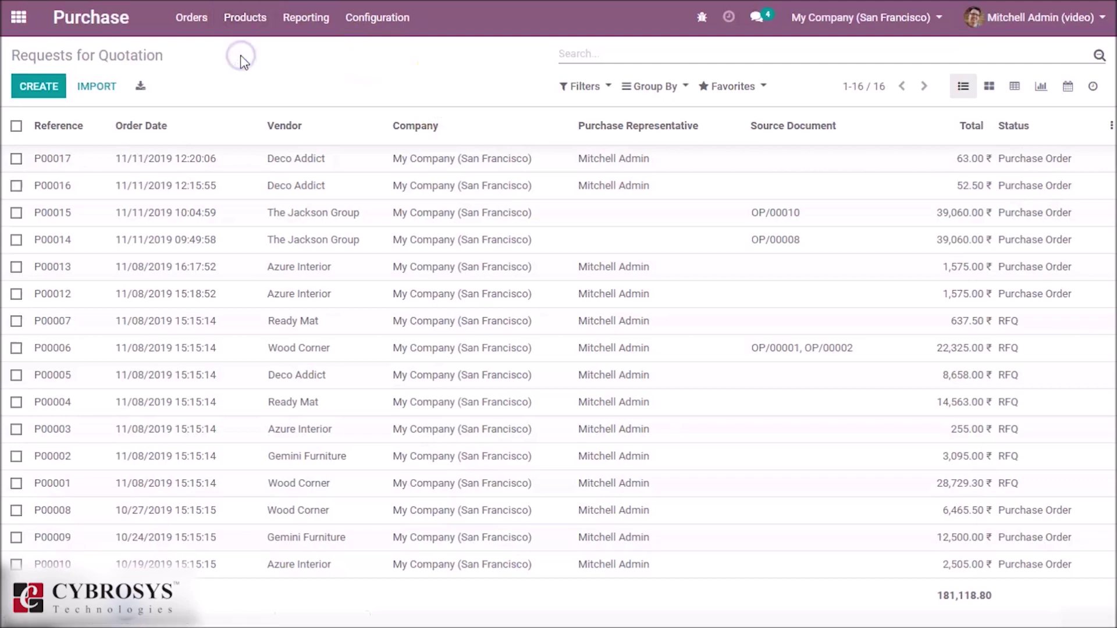
{"action": "left_click", "coordinate": [51, 91]}
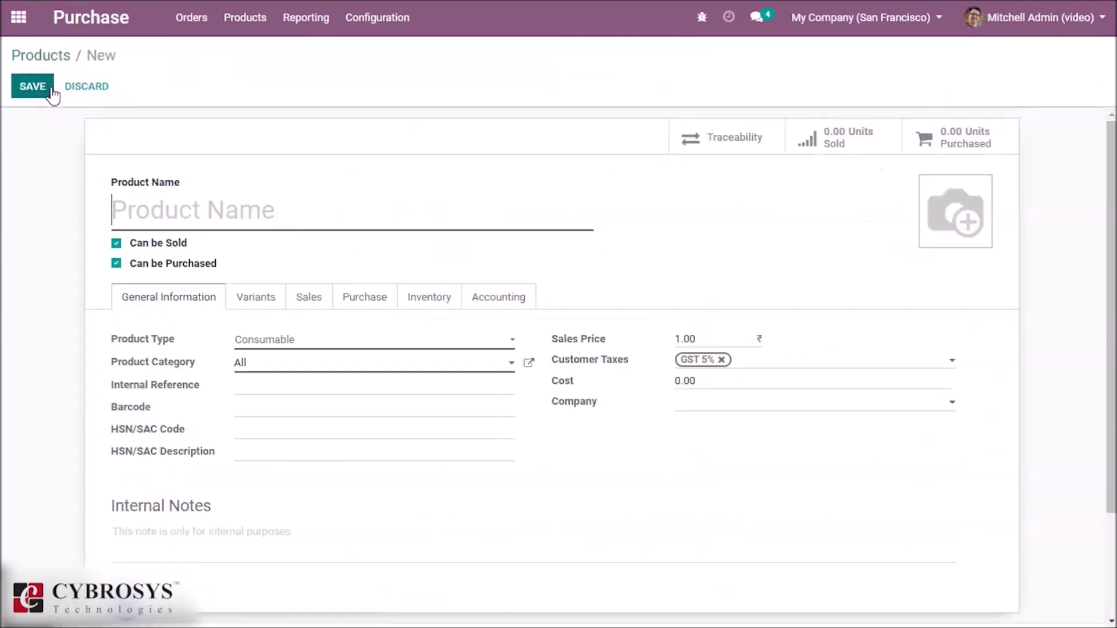
Step: Name the new product demo4 and set its product type to Storable Product
{"action": "type", "text": "aa"}
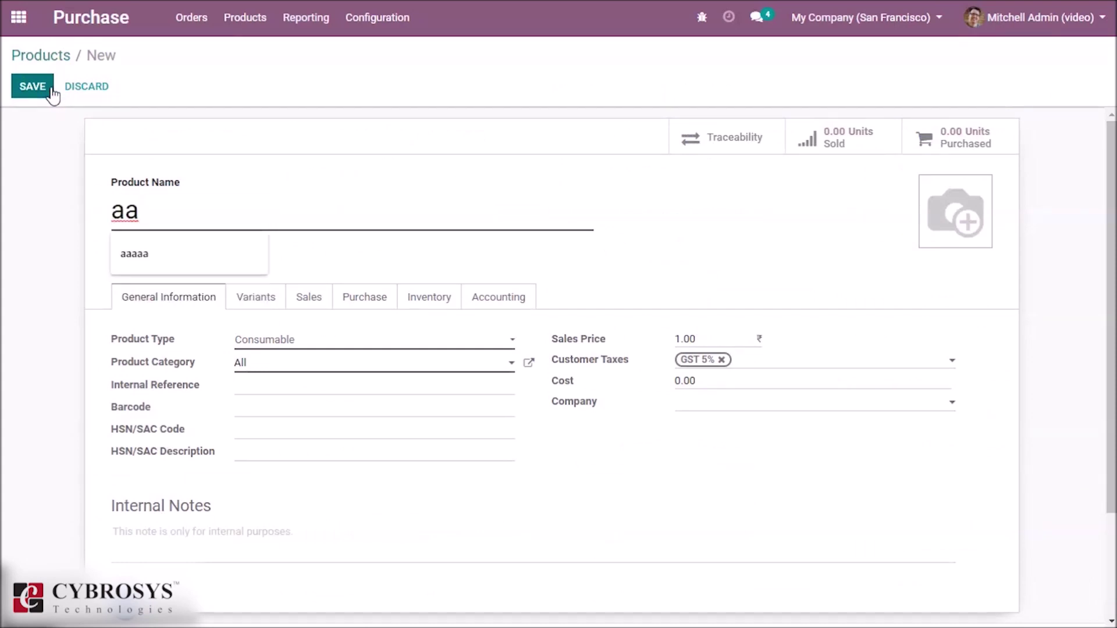
{"action": "key", "text": "BackSpace"}
{"action": "key", "text": "BackSpace"}
{"action": "type", "text": "demo"}
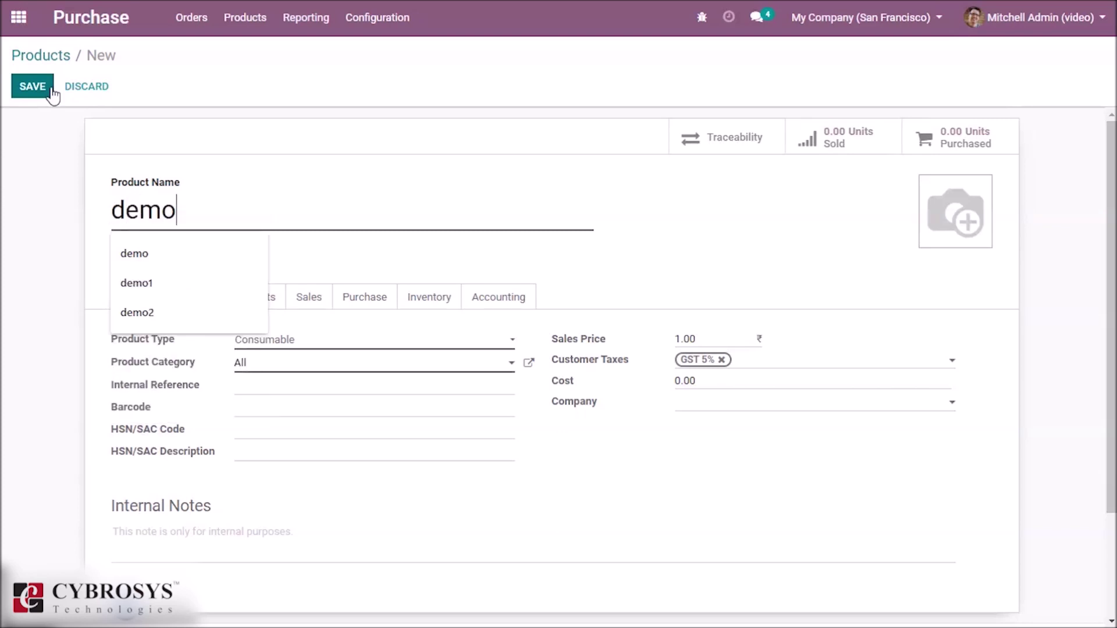
{"action": "type", "text": "4"}
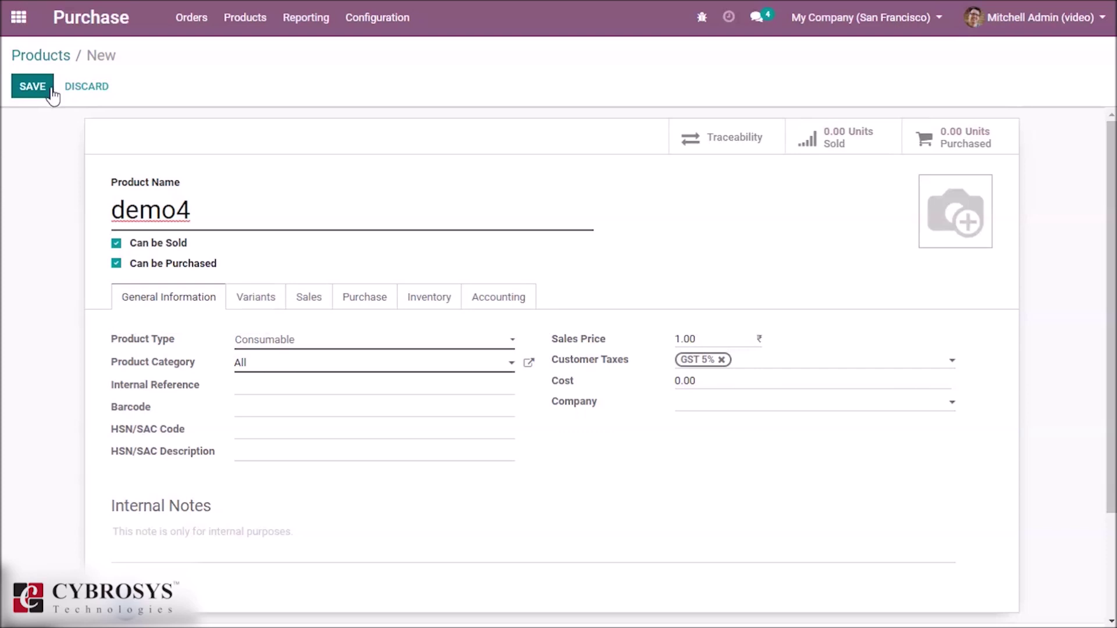
{"action": "left_click", "coordinate": [299, 342]}
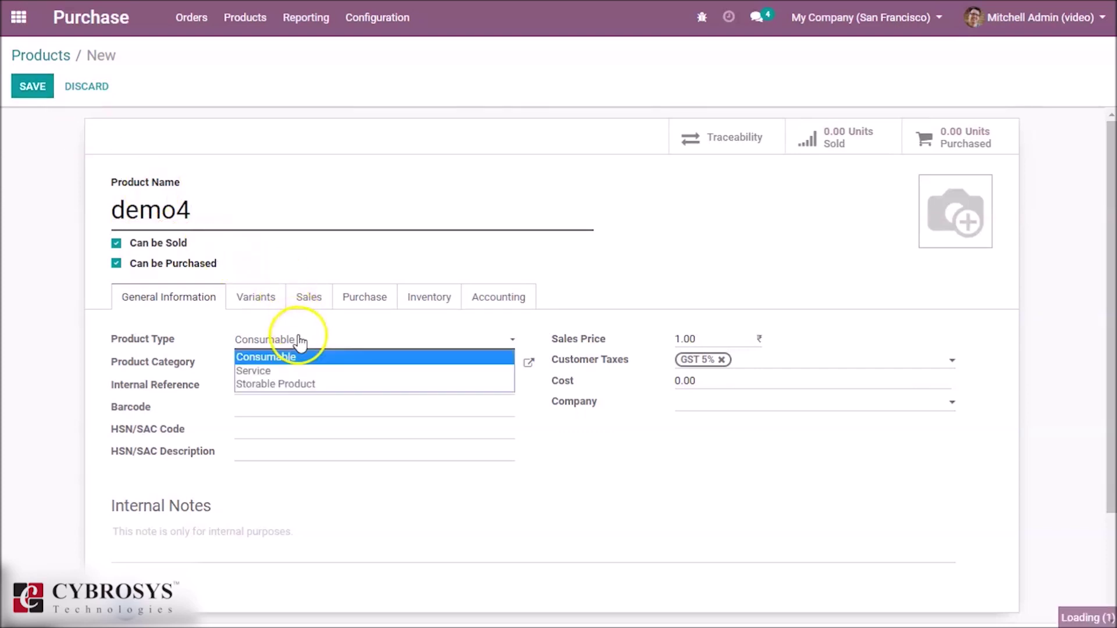
{"action": "left_click", "coordinate": [320, 384]}
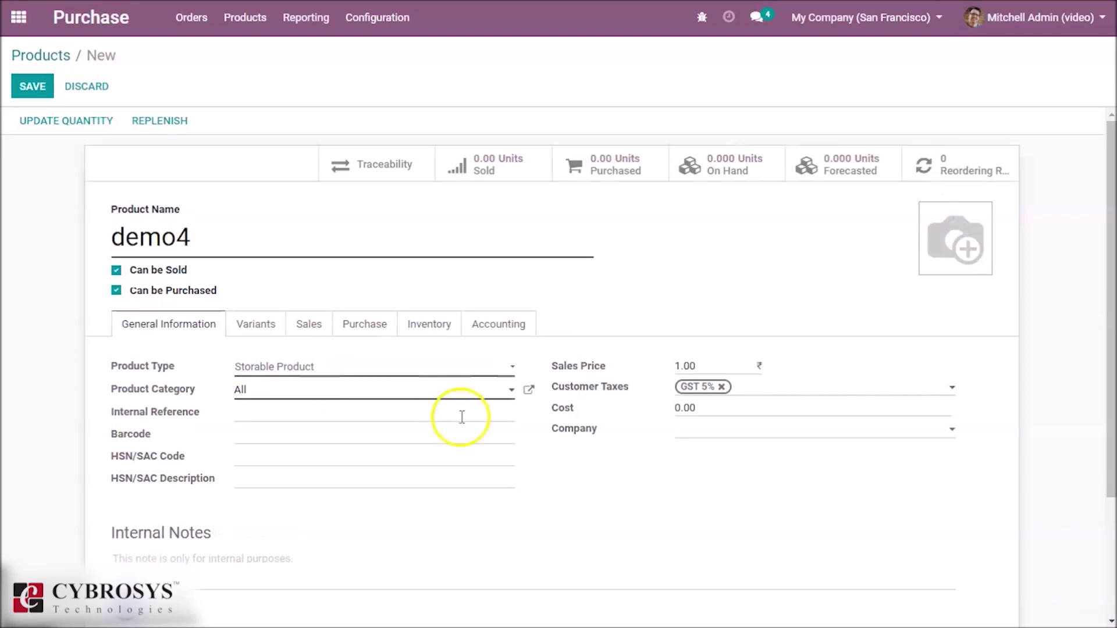
Step: Set the product's inventory traceability to tracking By Lots and save the product
{"action": "left_click", "coordinate": [427, 333]}
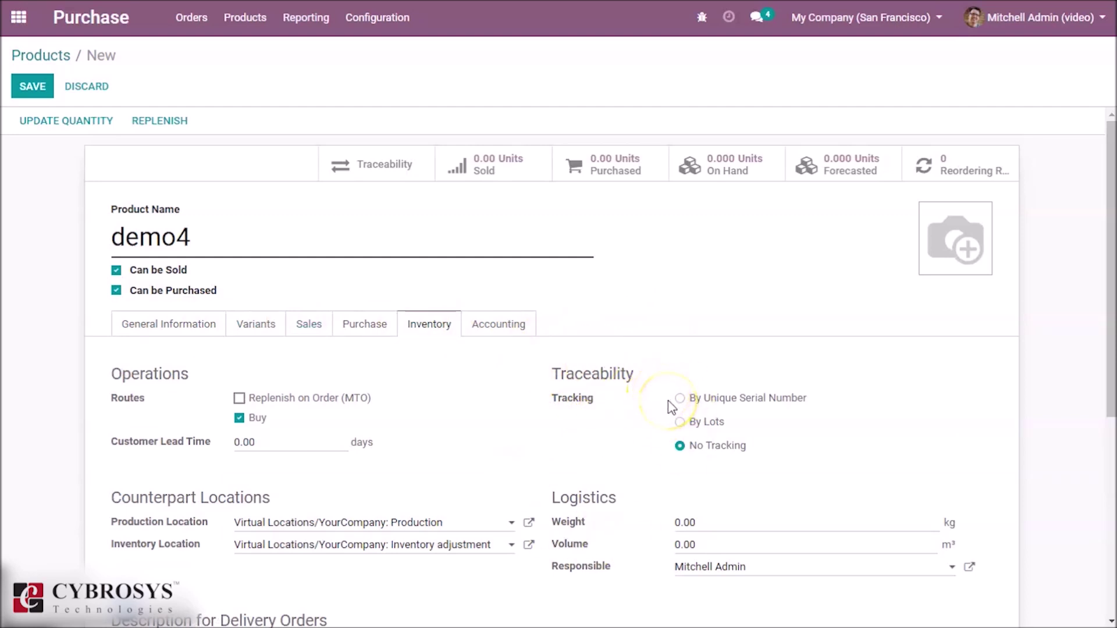
{"action": "left_click", "coordinate": [681, 422]}
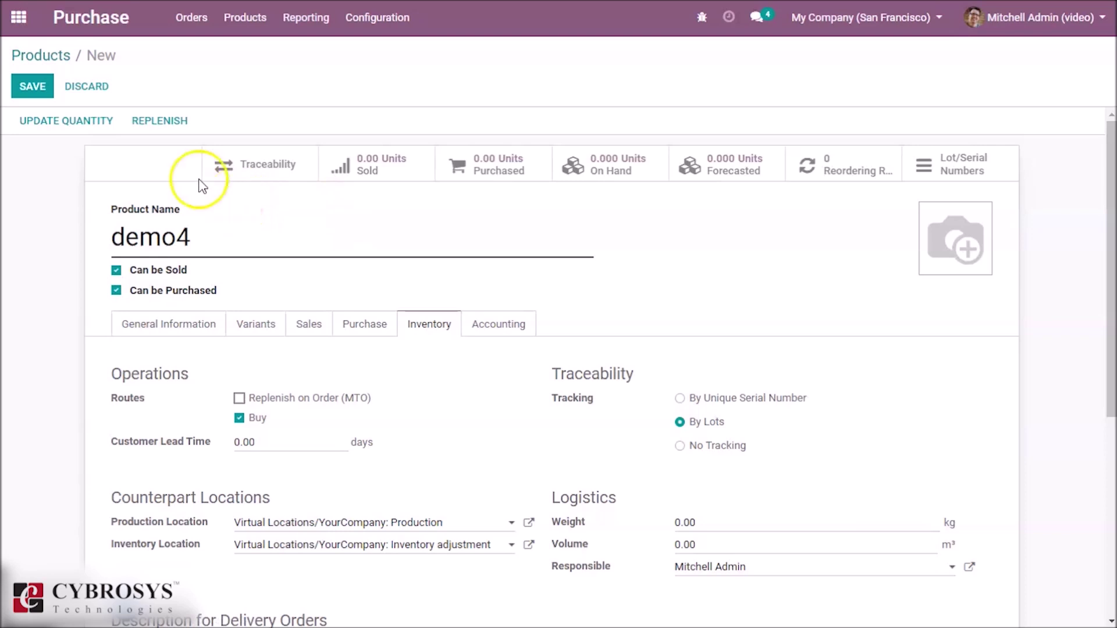
{"action": "left_click", "coordinate": [37, 89]}
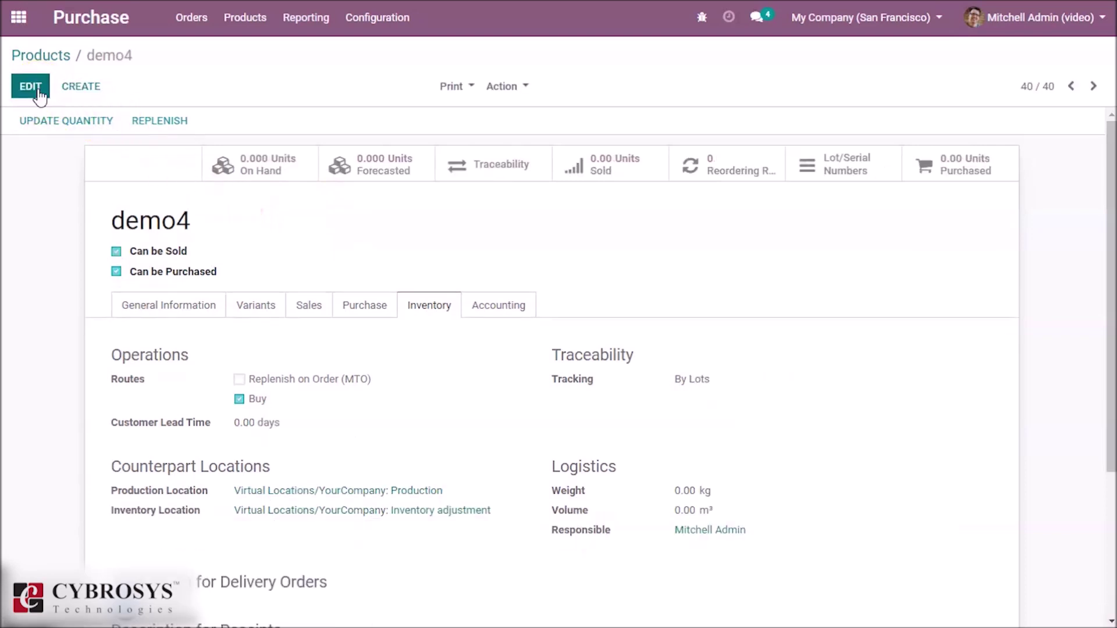
Step: Create a new purchase order with Deco Addict as the vendor
{"action": "left_click", "coordinate": [181, 20]}
{"action": "left_click", "coordinate": [205, 82]}
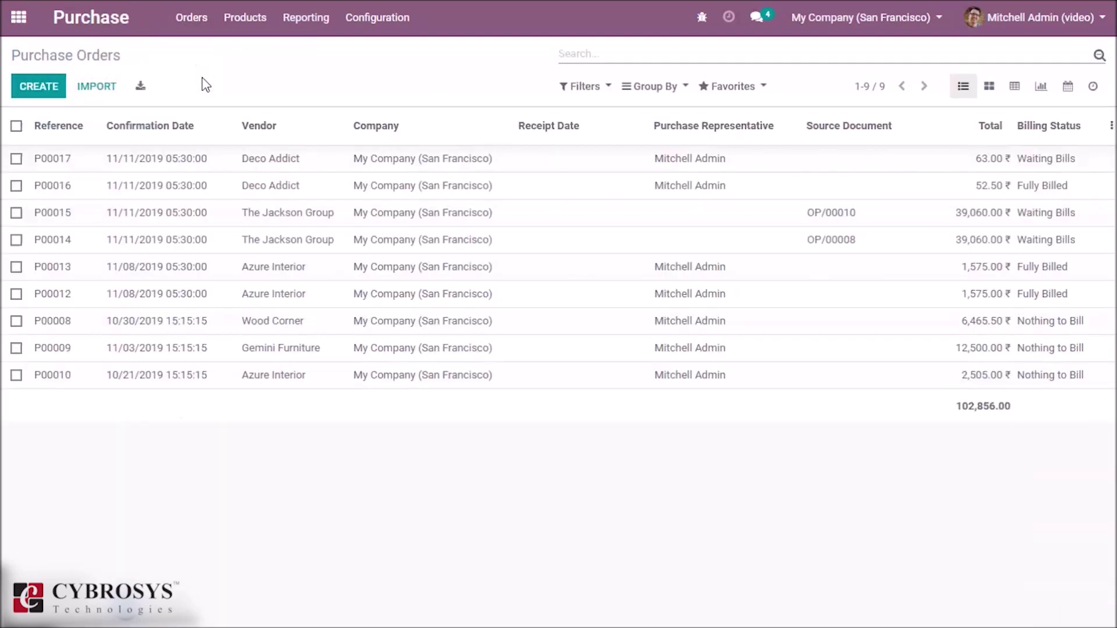
{"action": "left_click", "coordinate": [45, 85]}
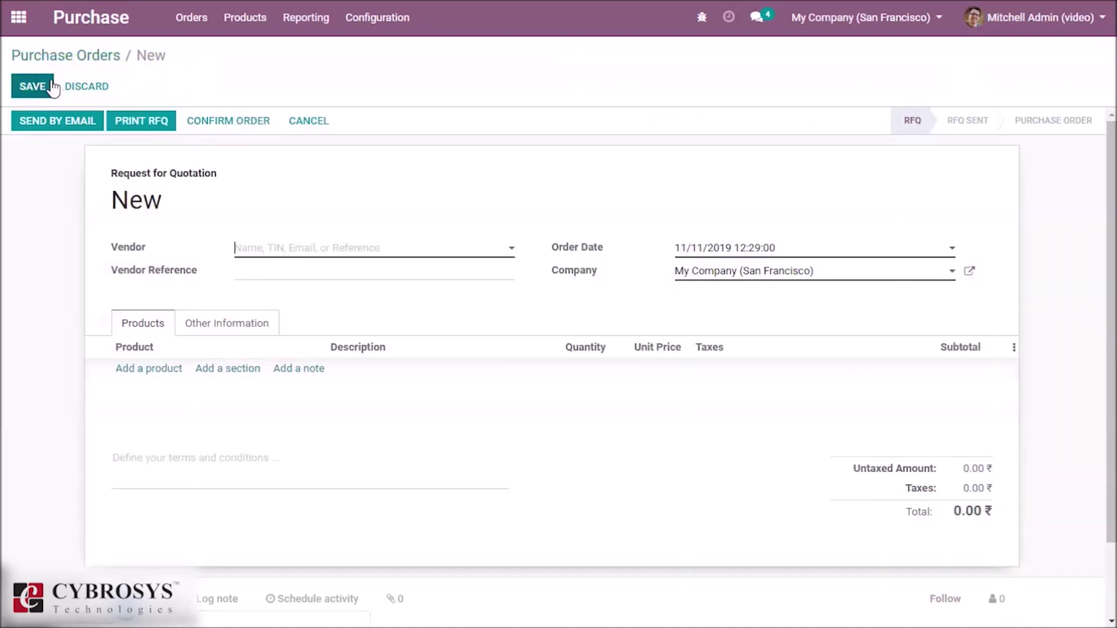
{"action": "left_click", "coordinate": [286, 249]}
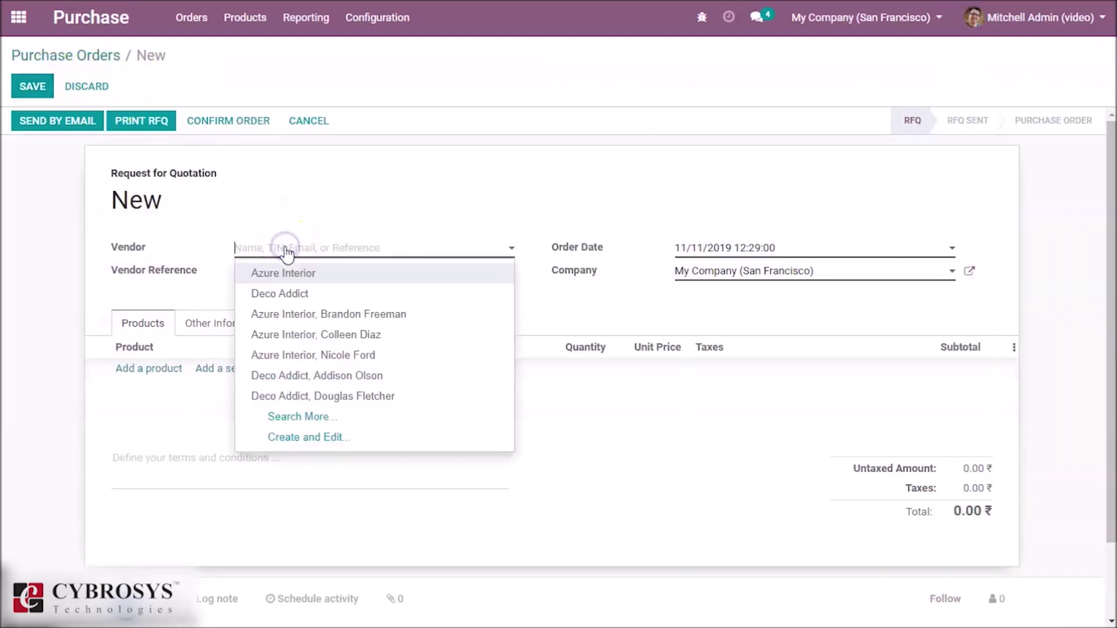
{"action": "left_click", "coordinate": [293, 293]}
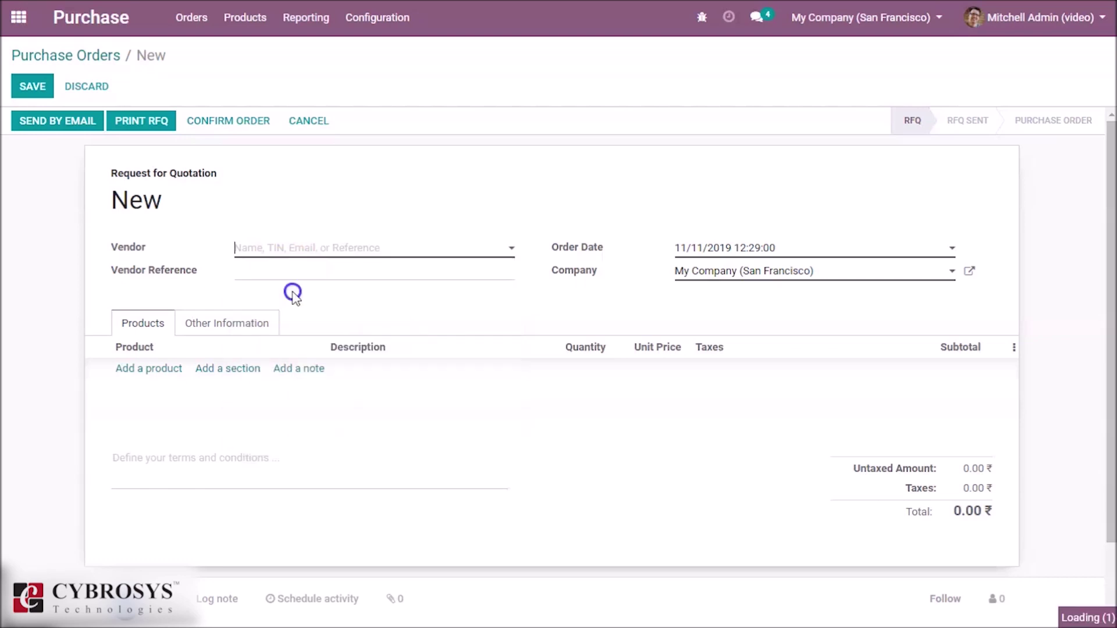
Step: Add product demo4 with quantity 5 and unit price 50 to the purchase order, and confirm the order
{"action": "left_click", "coordinate": [132, 369]}
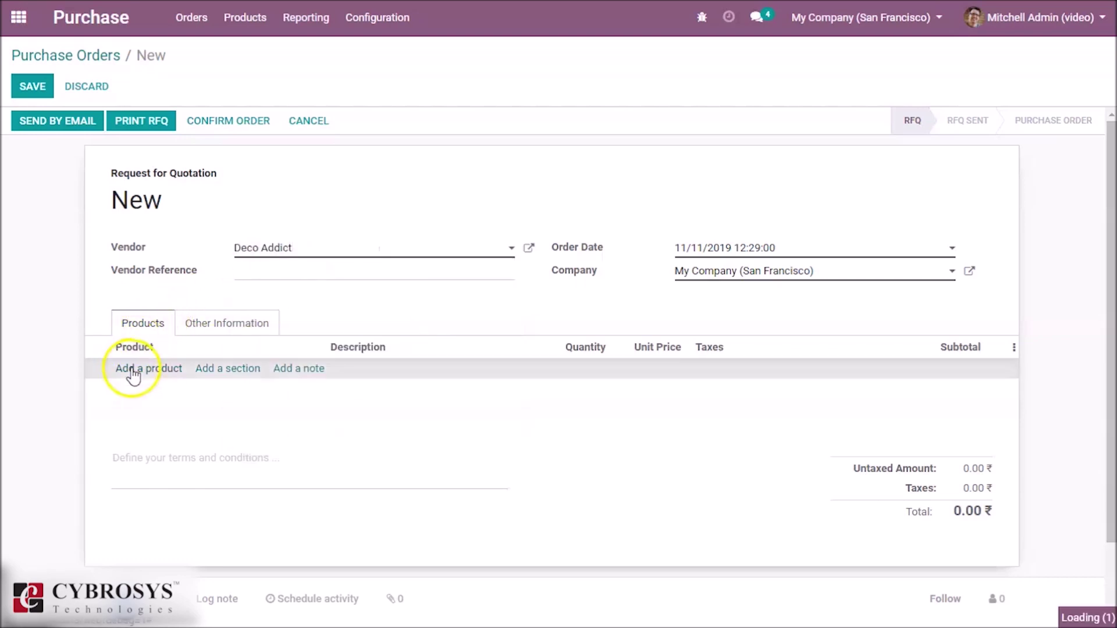
{"action": "type", "text": "demo4"}
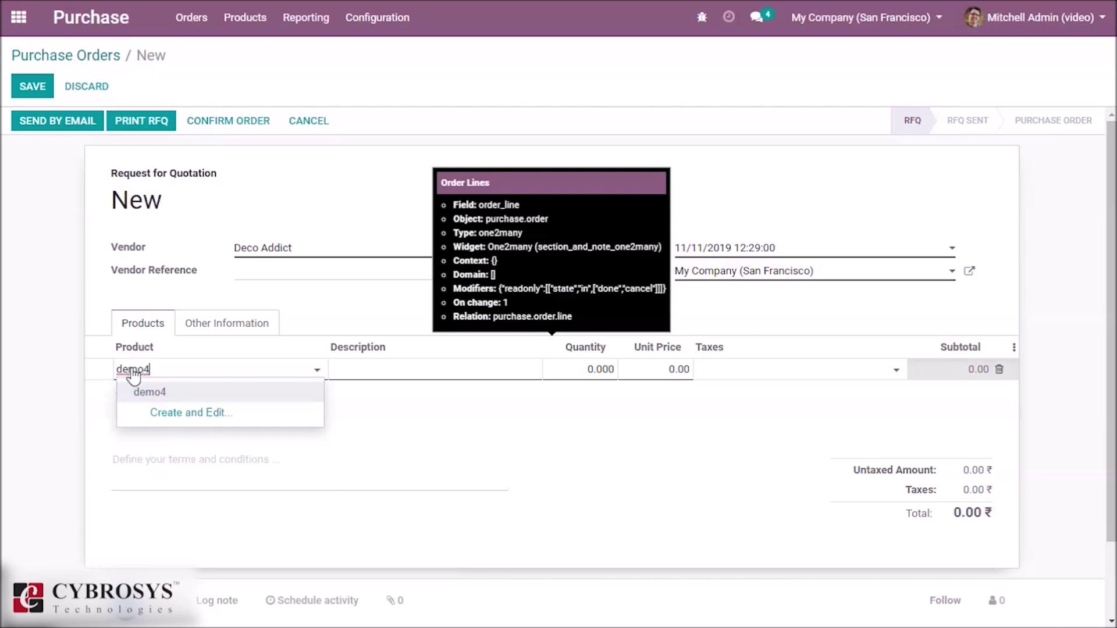
{"action": "left_click", "coordinate": [135, 390]}
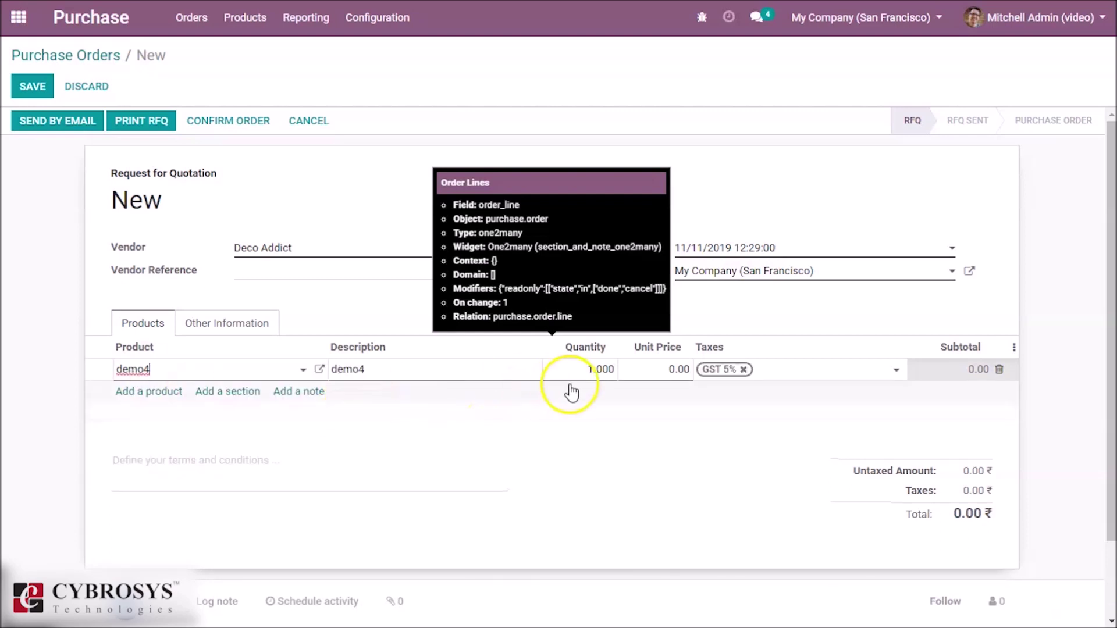
{"action": "left_click", "coordinate": [590, 369]}
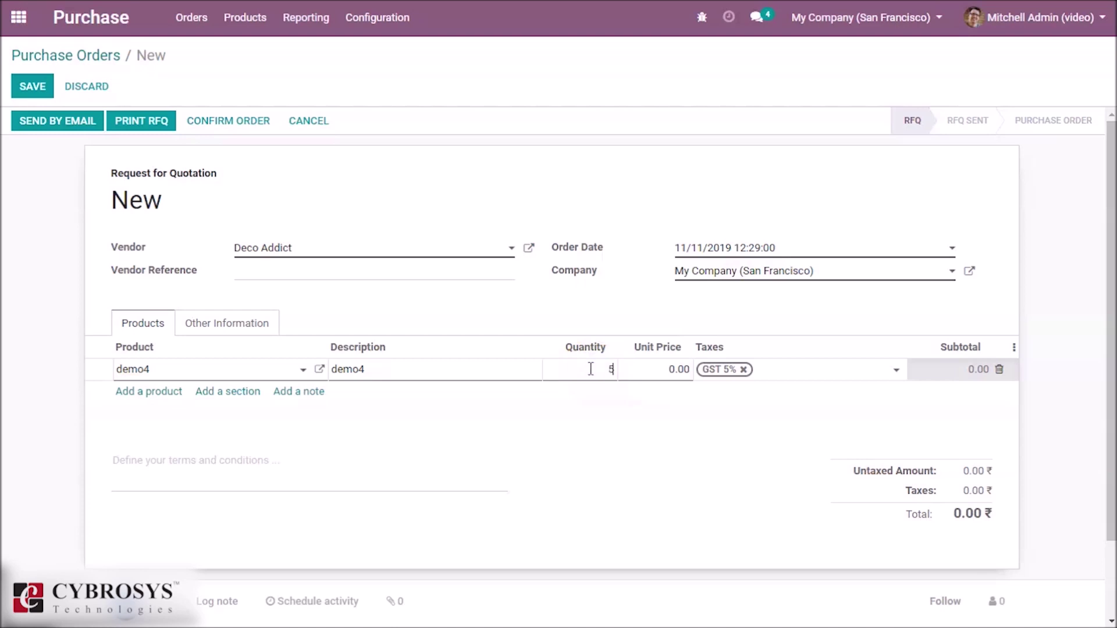
{"action": "left_click", "coordinate": [662, 366]}
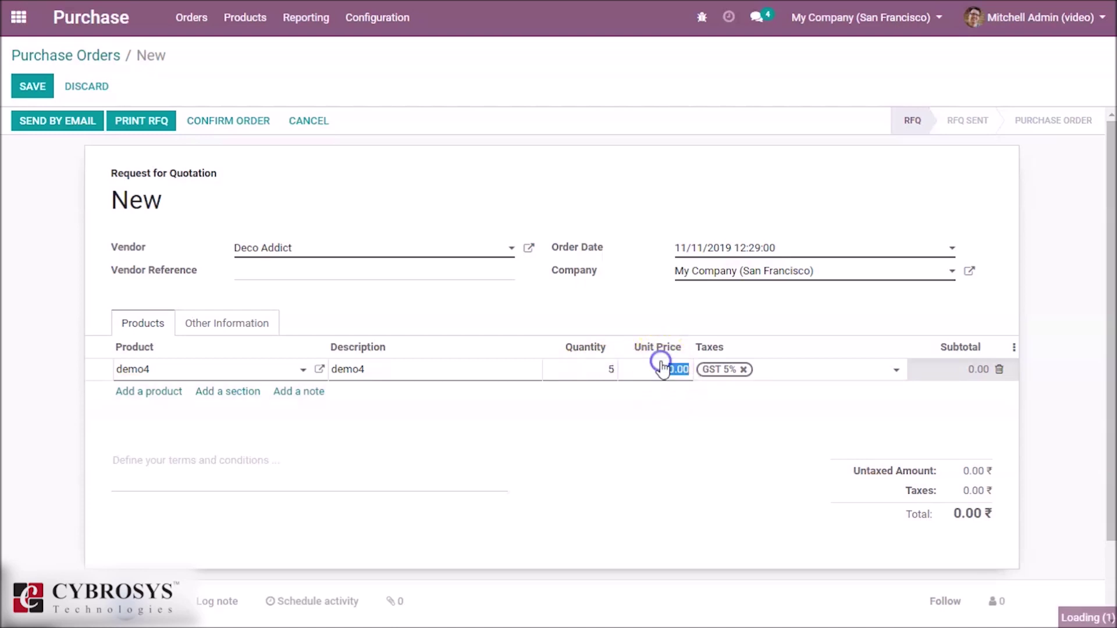
{"action": "type", "text": "50"}
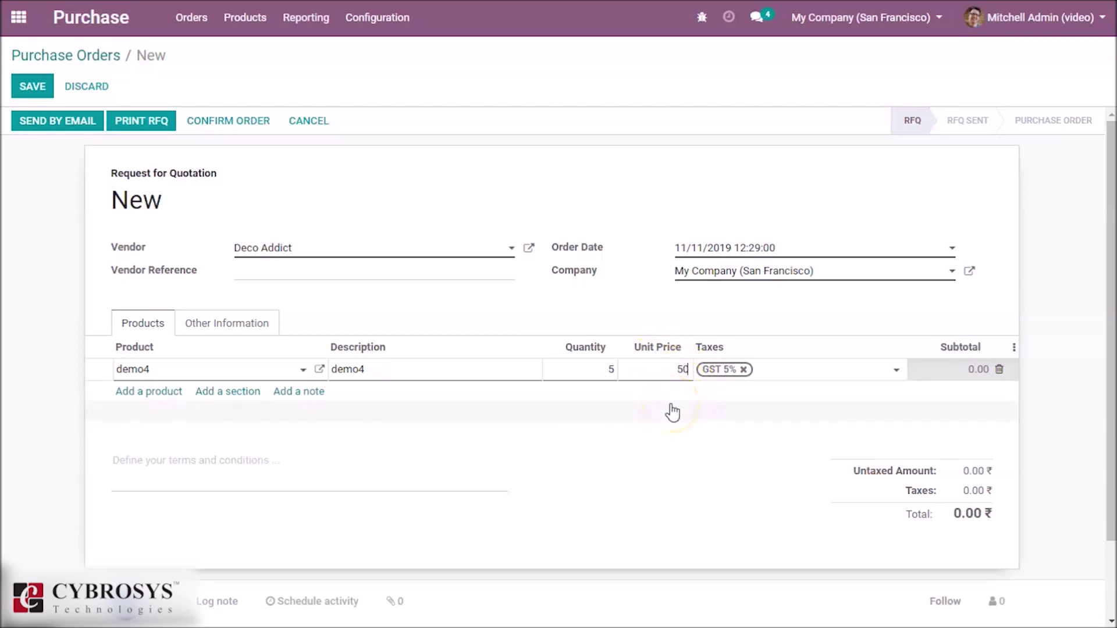
{"action": "left_click", "coordinate": [235, 128]}
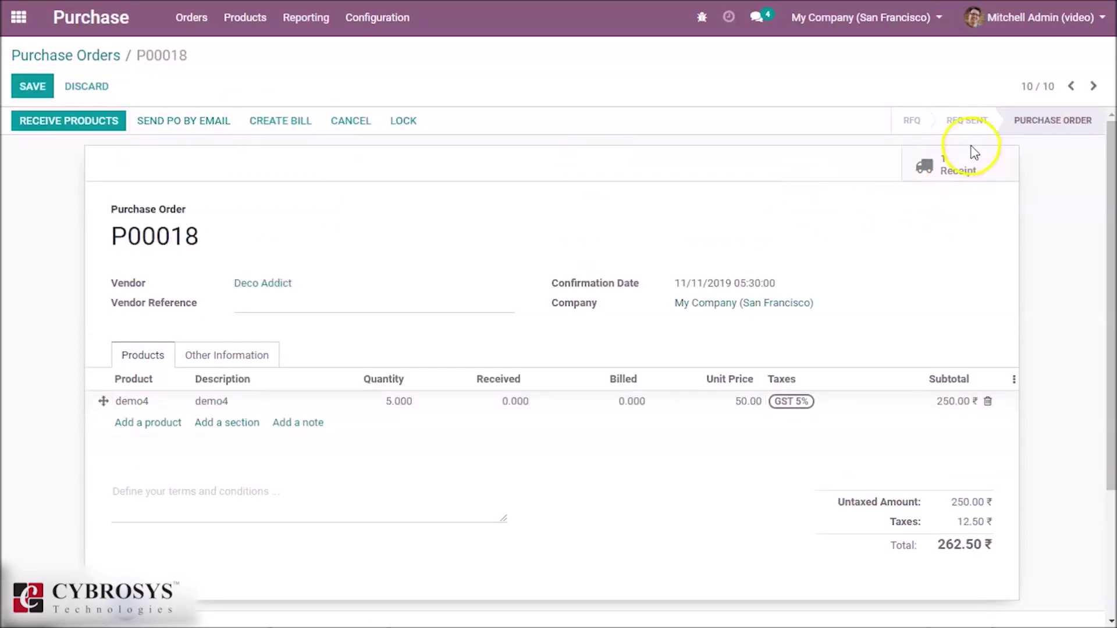
Step: Open the purchase order's receipt and try to validate it without assigning a lot number
{"action": "left_click", "coordinate": [949, 166]}
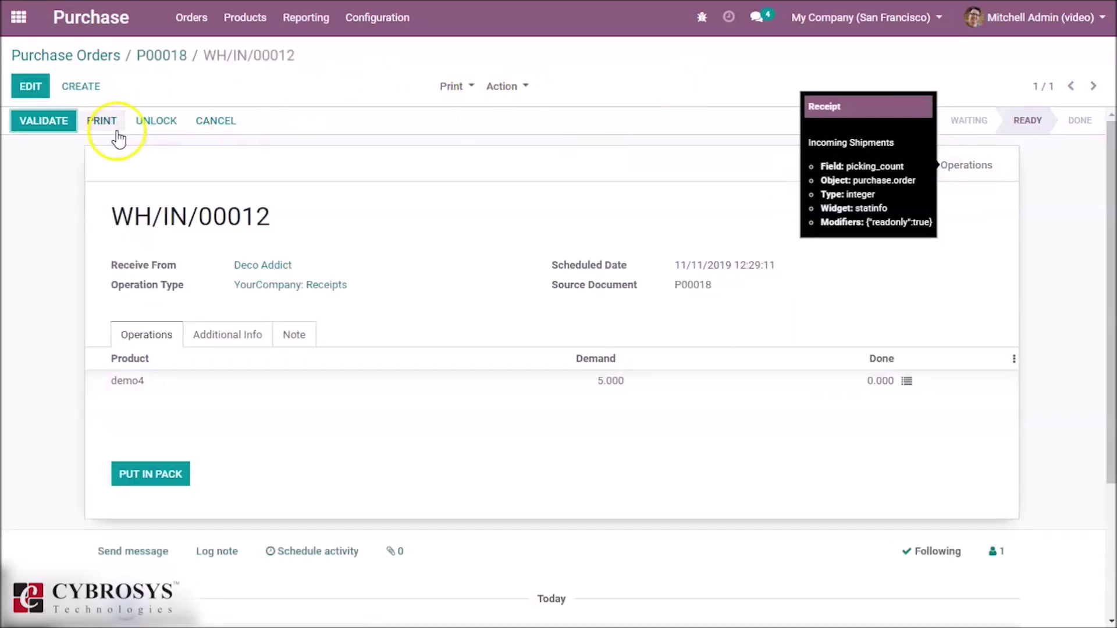
{"action": "left_click", "coordinate": [27, 123]}
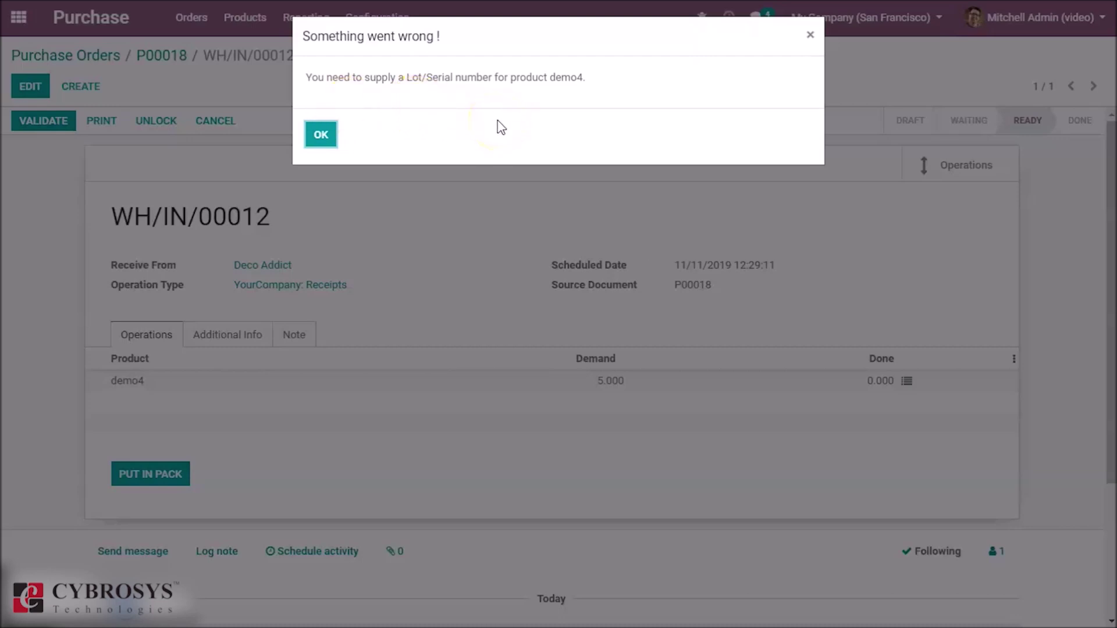
{"action": "left_click", "coordinate": [319, 137]}
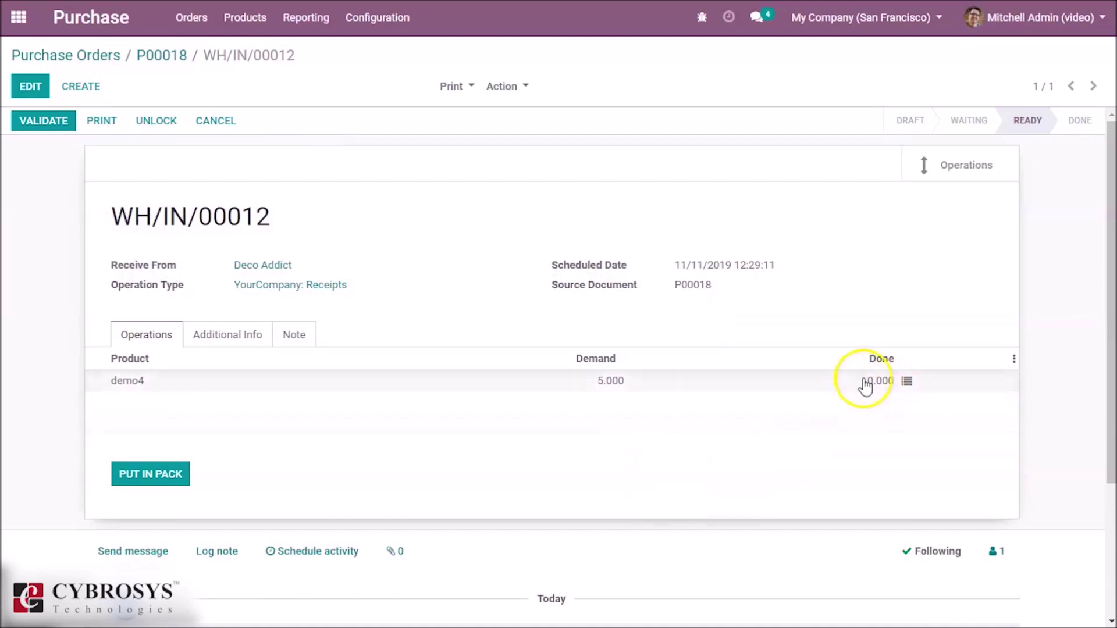
Step: Add a line with lot number lotnum001 in the detailed operations of demo4 on the receipt
{"action": "left_click", "coordinate": [907, 382]}
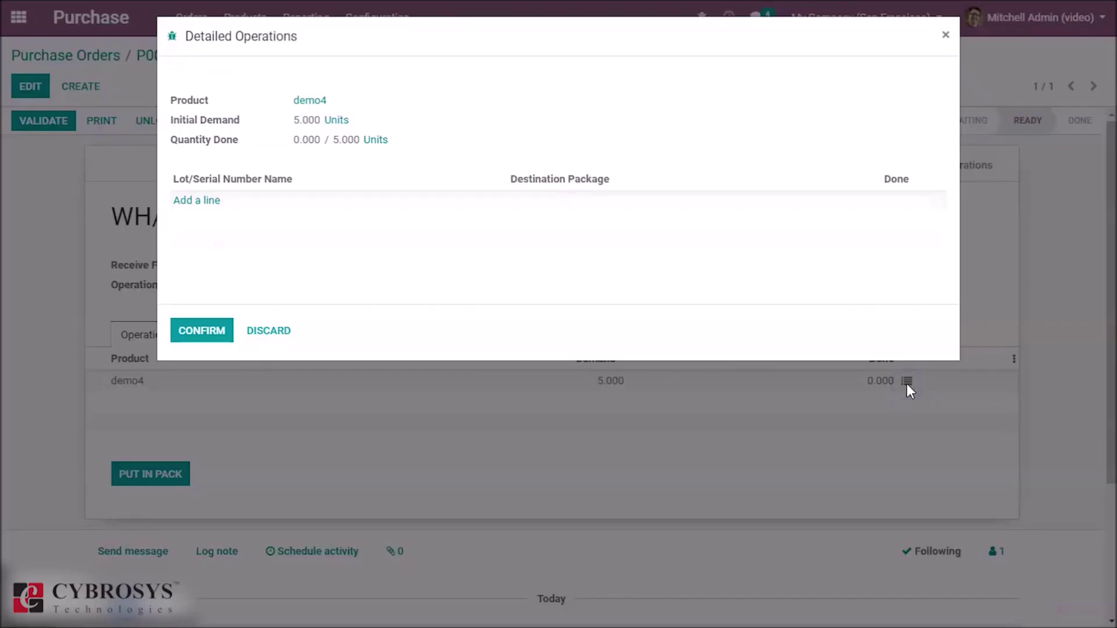
{"action": "left_click", "coordinate": [204, 201]}
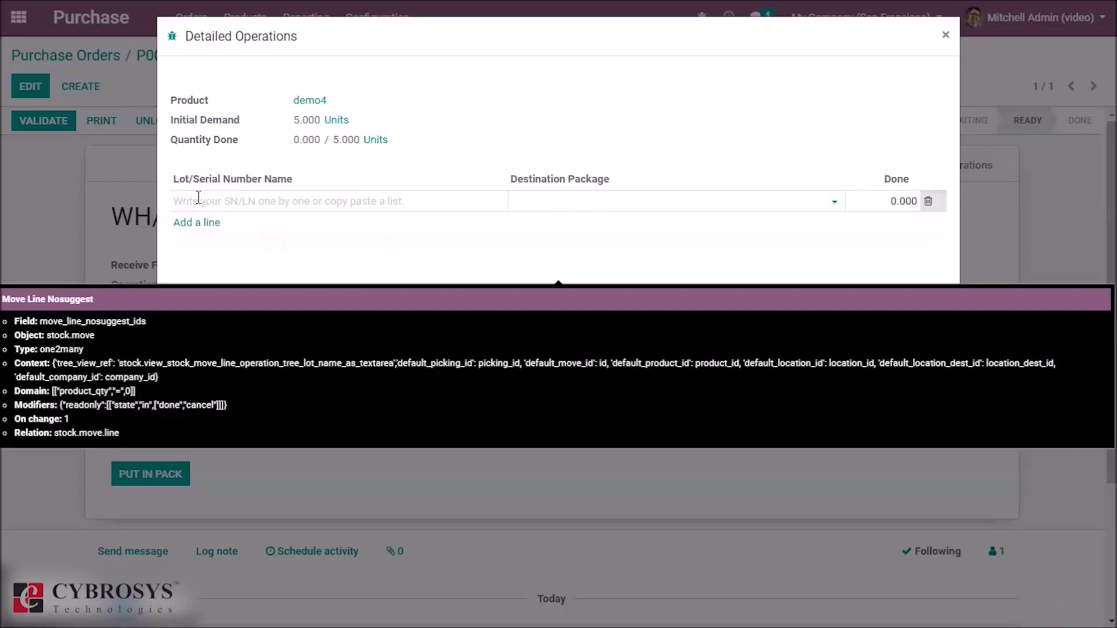
{"action": "left_click", "coordinate": [199, 204]}
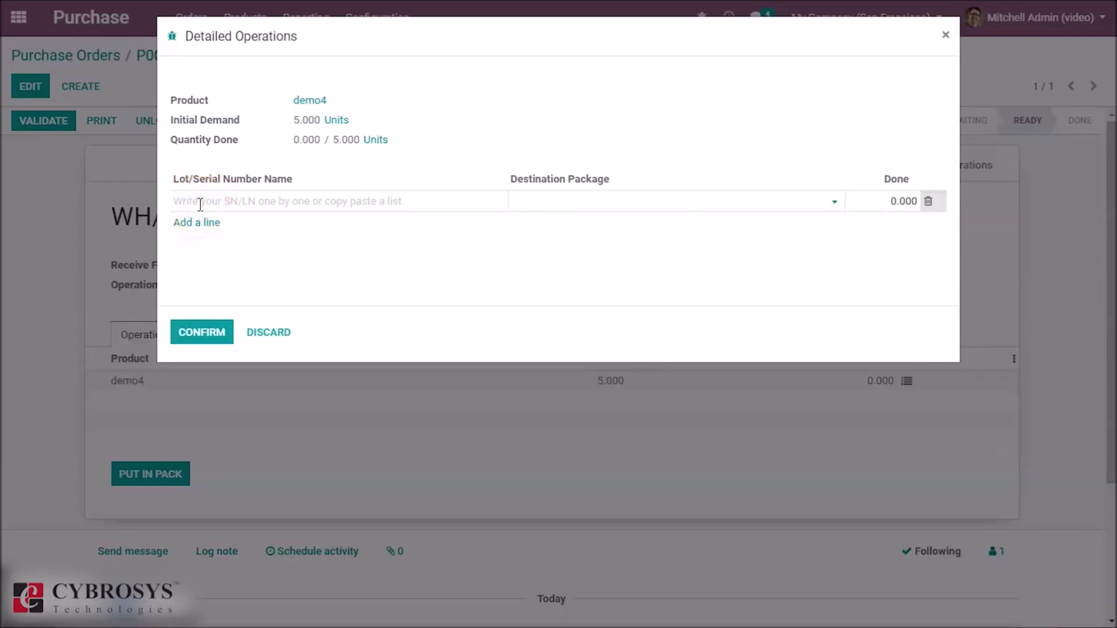
{"action": "type", "text": "lotnum001"}
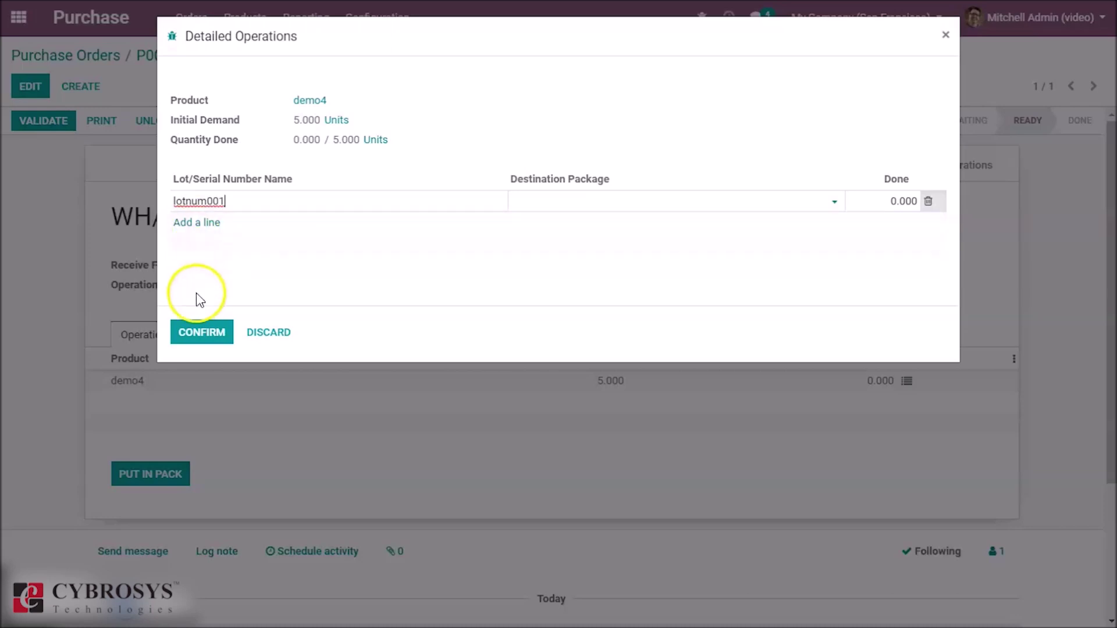
{"action": "left_click", "coordinate": [722, 267]}
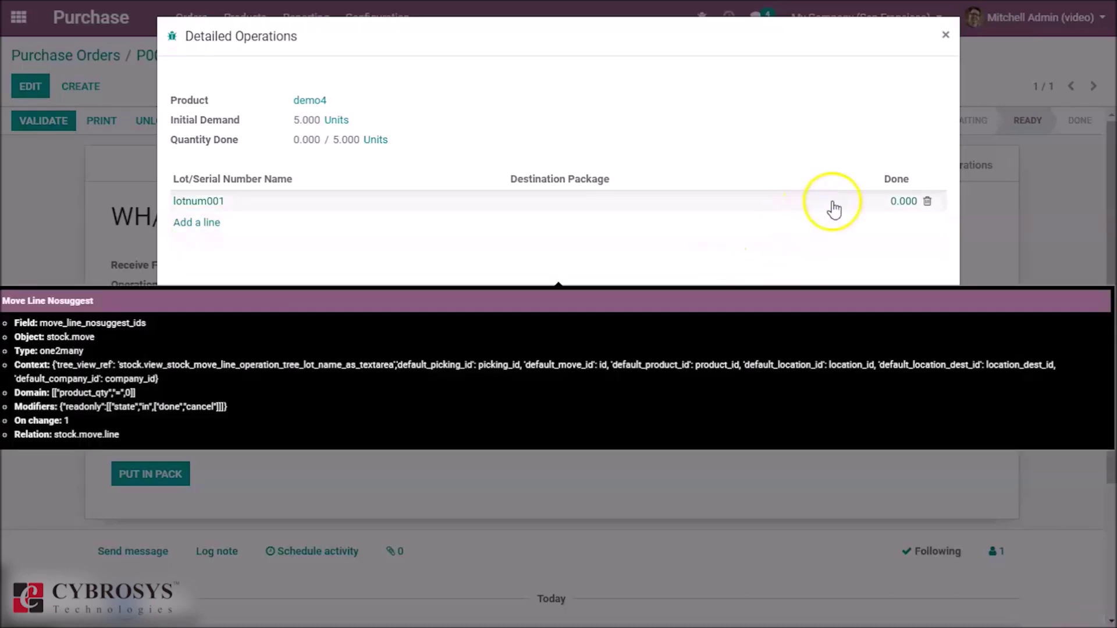
Step: Set the done quantity of lot lotnum001 to 5, confirm the detailed operations and validate the receipt
{"action": "left_click", "coordinate": [854, 201]}
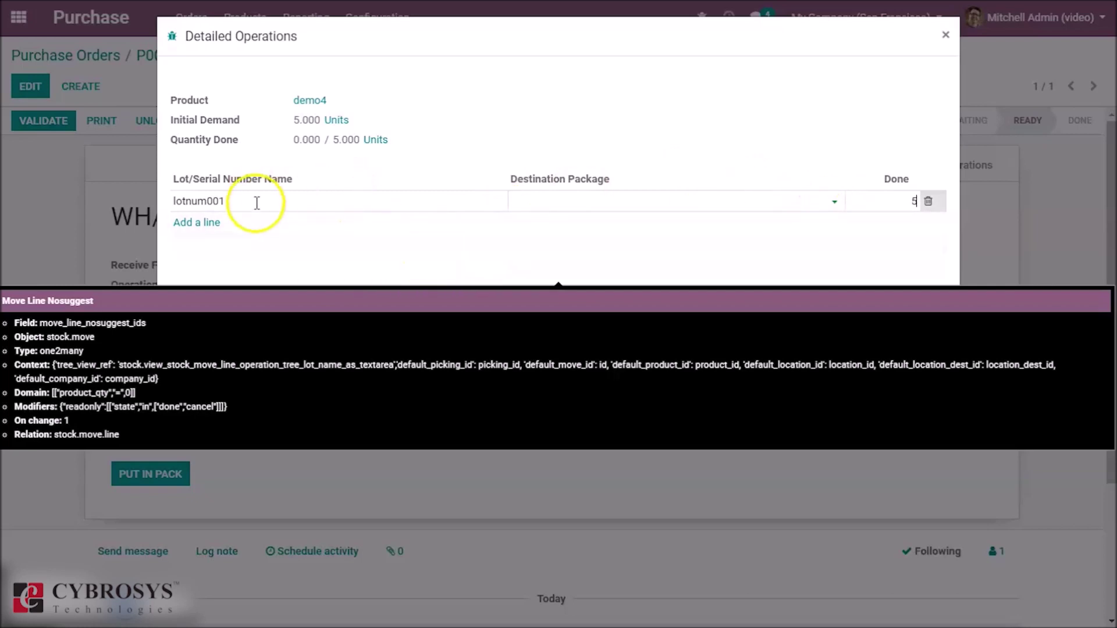
{"action": "left_click", "coordinate": [324, 243]}
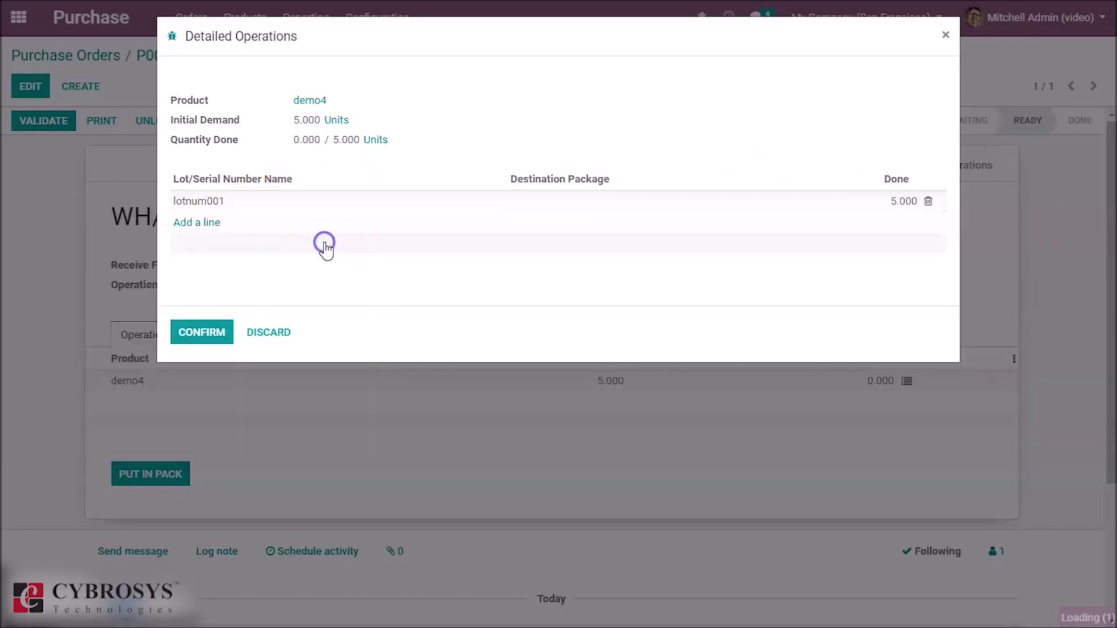
{"action": "left_click", "coordinate": [201, 333]}
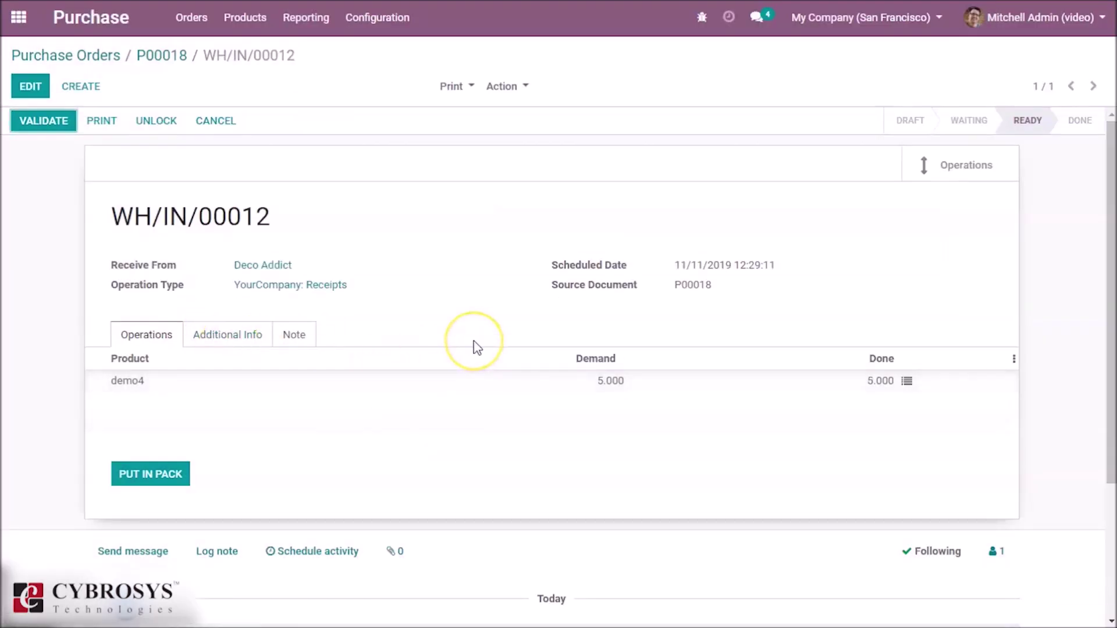
{"action": "left_click", "coordinate": [38, 119]}
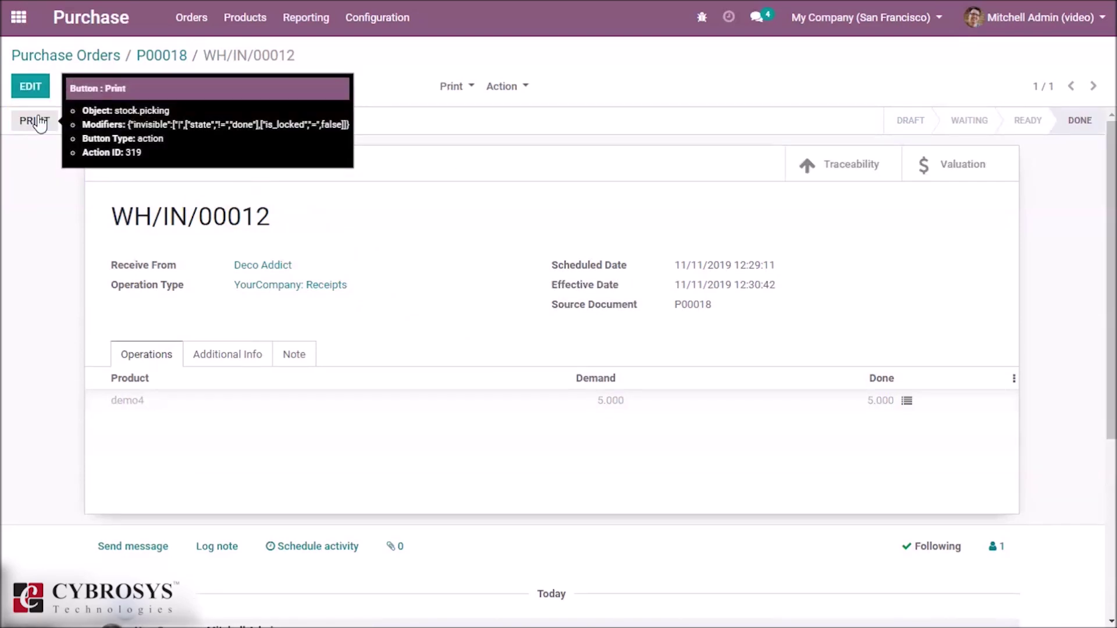
Step: Examine the receipt's traceability report and the report for lot lotnum001, and return to the receipt
{"action": "left_click", "coordinate": [826, 164]}
{"action": "left_click", "coordinate": [604, 256]}
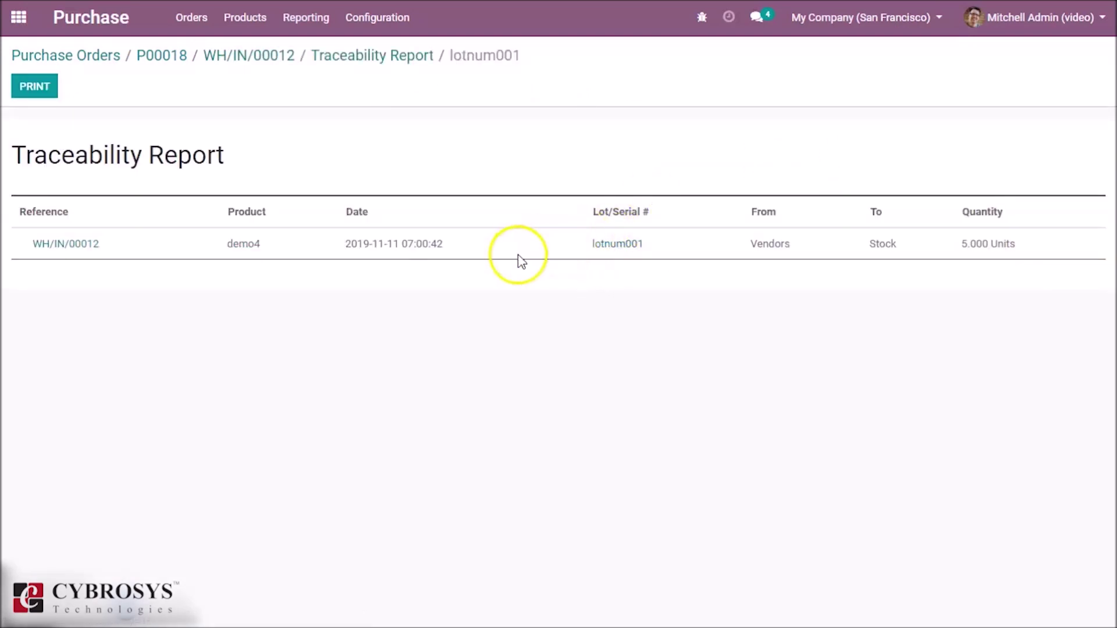
{"action": "left_click", "coordinate": [574, 255]}
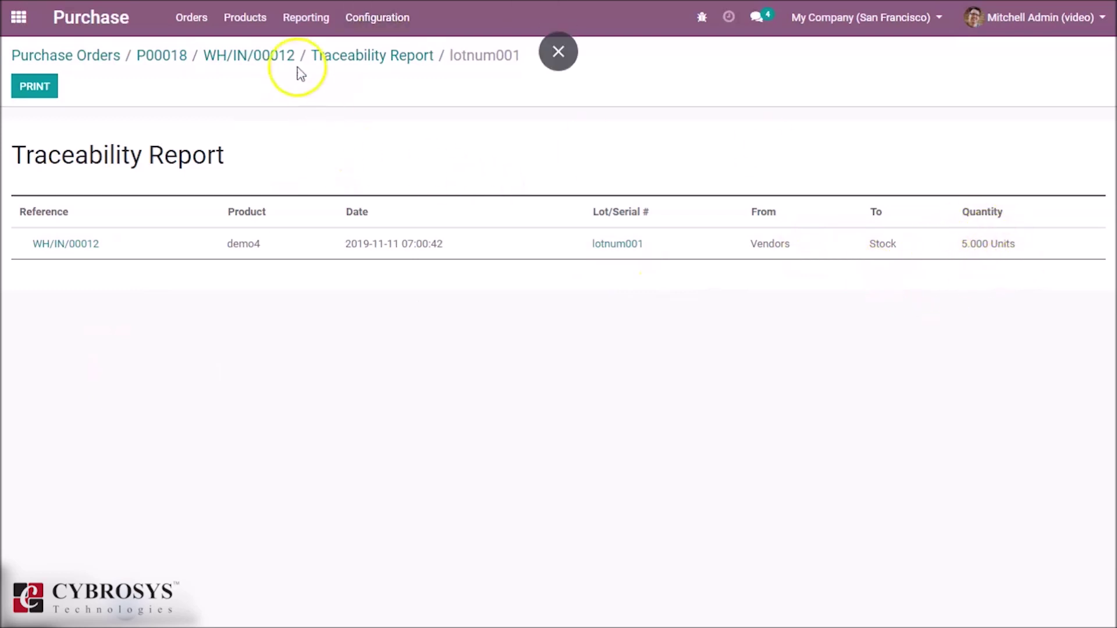
{"action": "left_click", "coordinate": [359, 60]}
{"action": "left_click", "coordinate": [250, 60]}
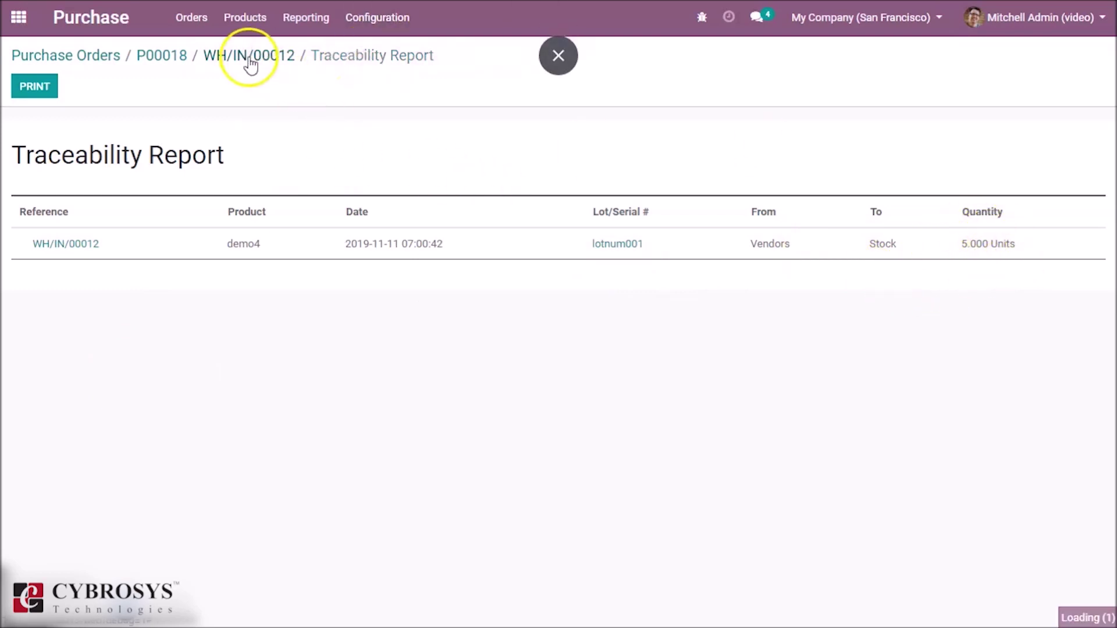
Step: Switch to the Sales app and create a new sales order for customer Azure Interior
{"action": "left_click", "coordinate": [191, 32]}
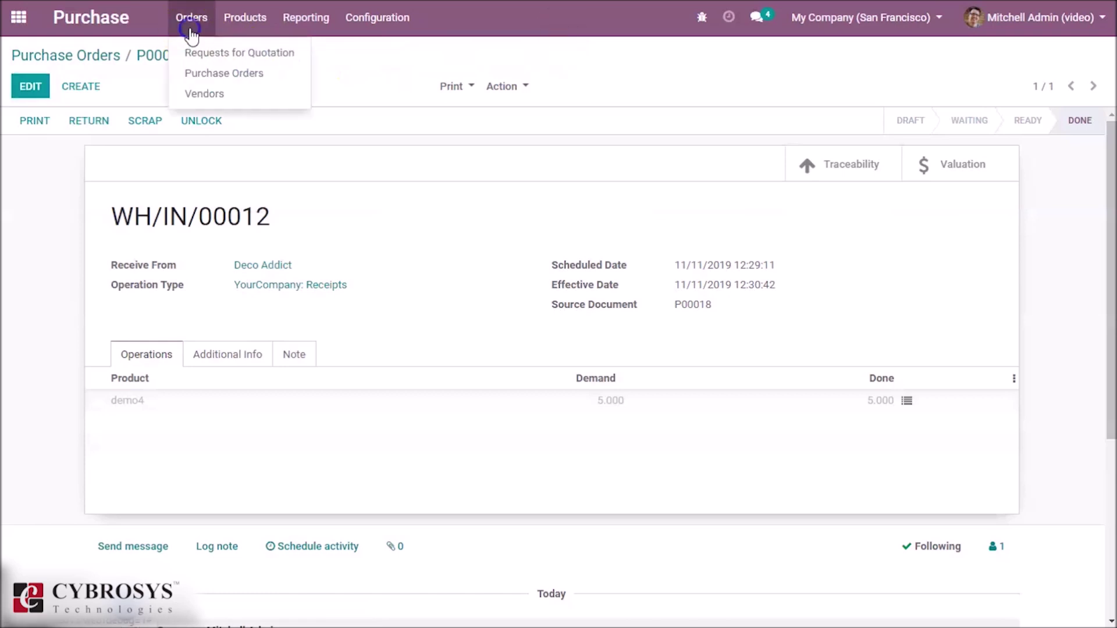
{"action": "left_click", "coordinate": [29, 21]}
{"action": "left_click", "coordinate": [387, 204]}
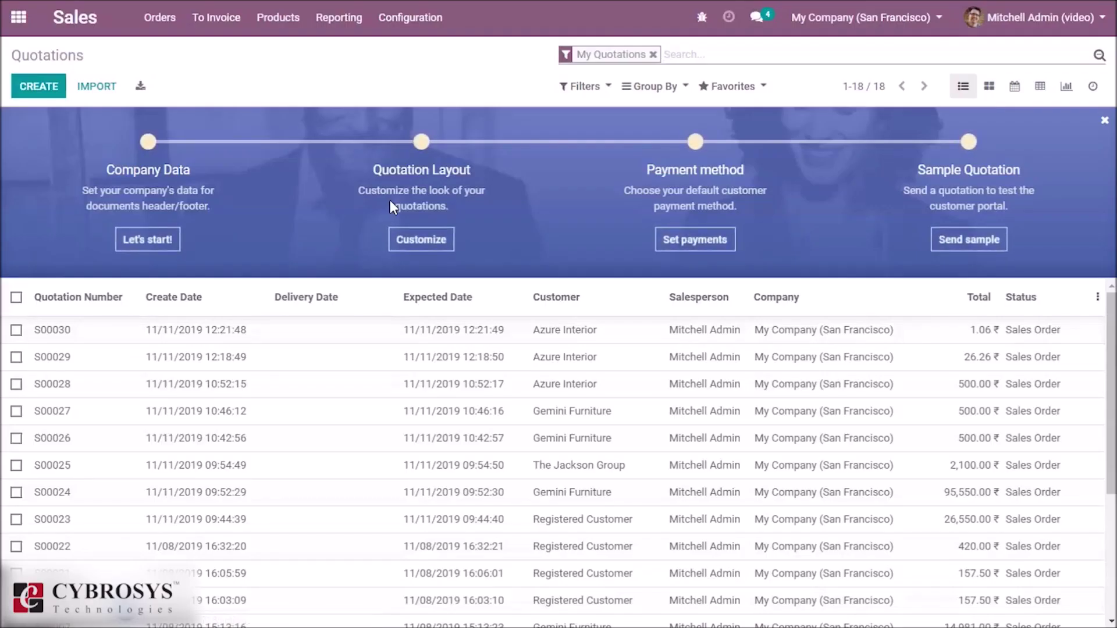
{"action": "left_click", "coordinate": [159, 20]}
{"action": "left_click", "coordinate": [171, 74]}
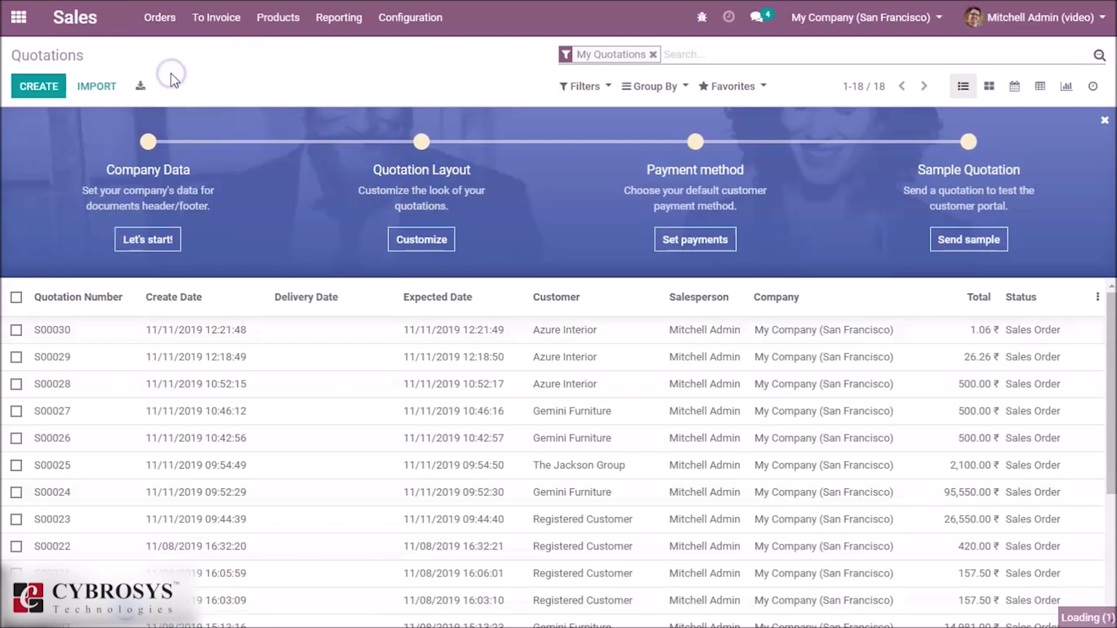
{"action": "left_click", "coordinate": [26, 89]}
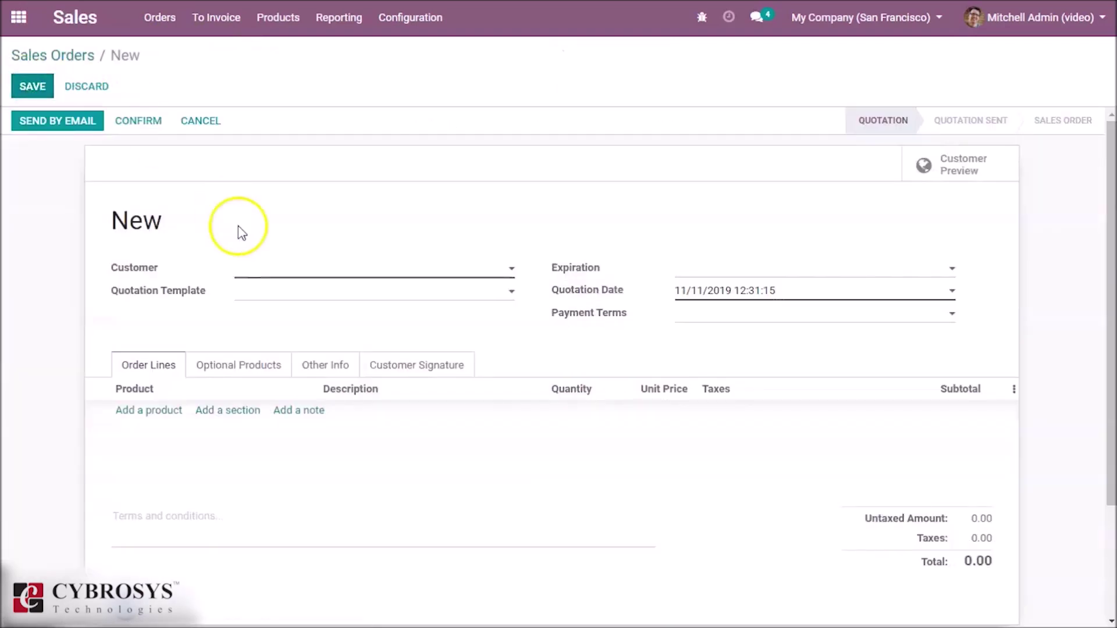
{"action": "left_click", "coordinate": [270, 274]}
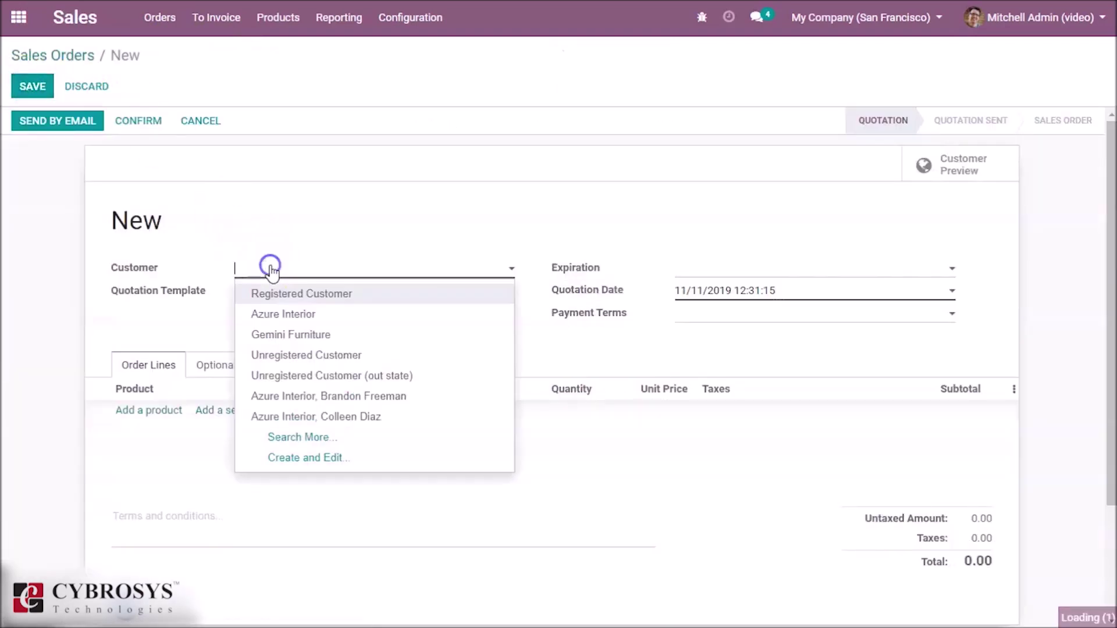
{"action": "left_click", "coordinate": [282, 314]}
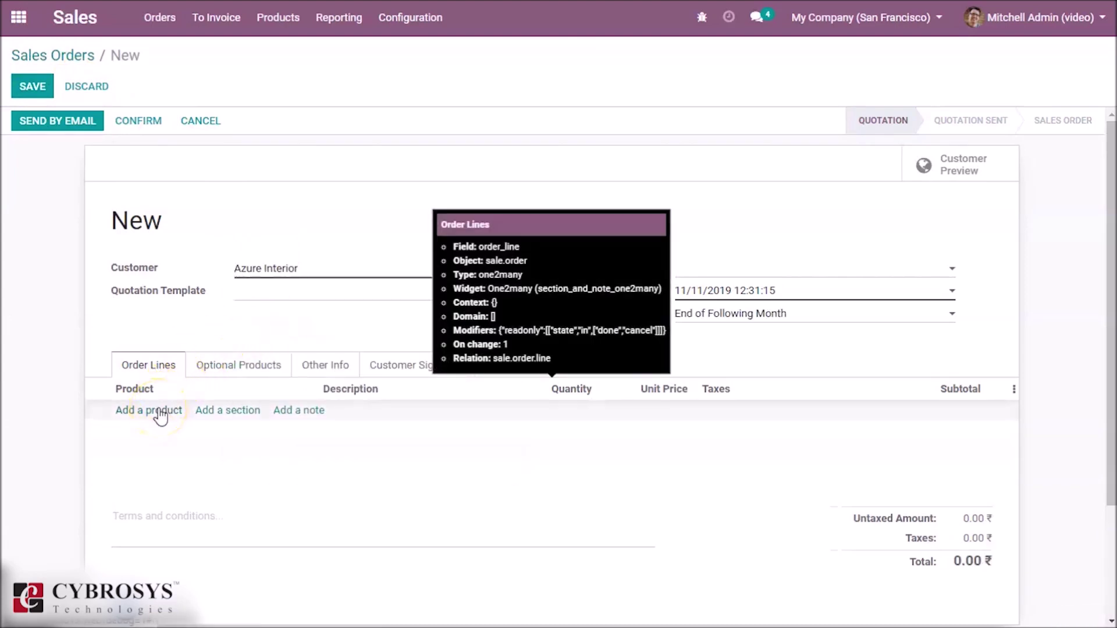
Step: Add product demo4 with quantity 2 and unit price 50 to the sales order, and confirm the order
{"action": "left_click", "coordinate": [157, 411]}
{"action": "type", "text": "demo4"}
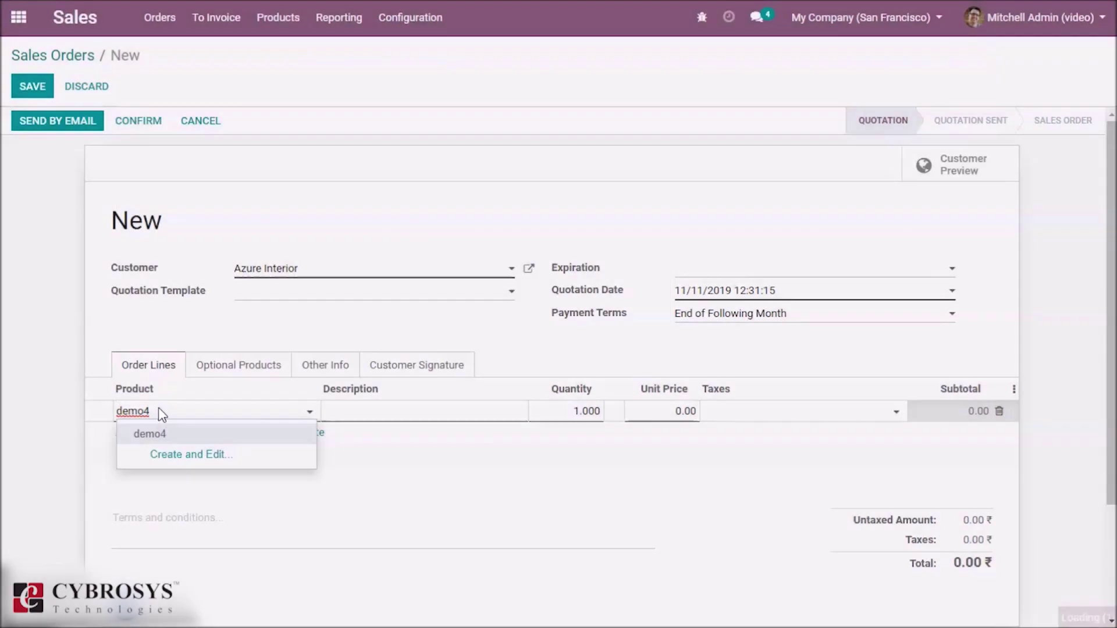
{"action": "key", "text": "Return"}
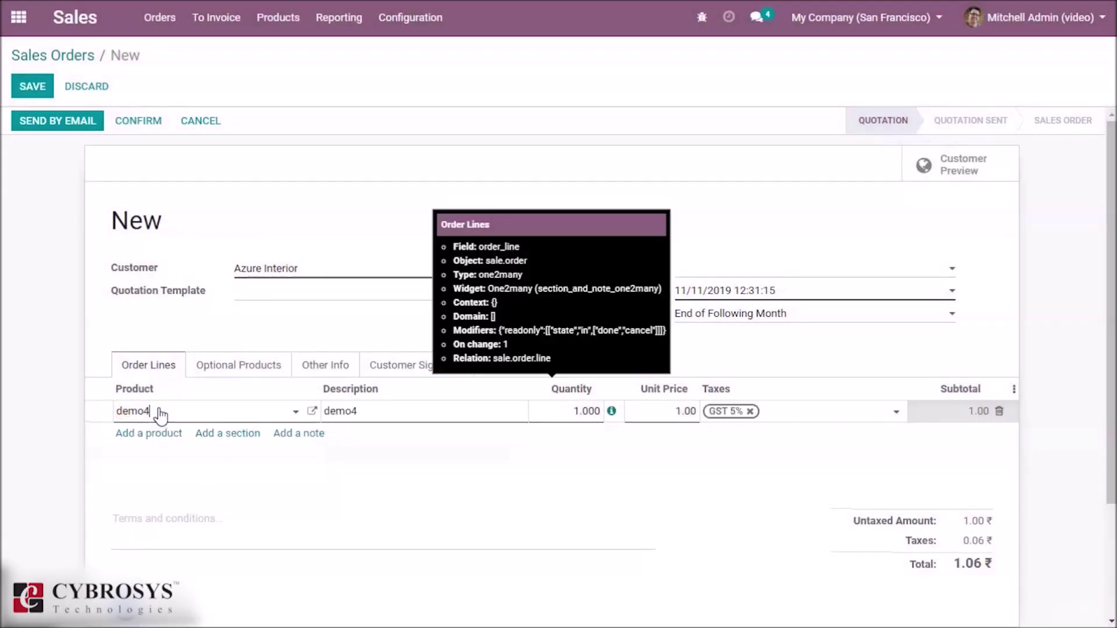
{"action": "left_click", "coordinate": [563, 413]}
{"action": "type", "text": "2"}
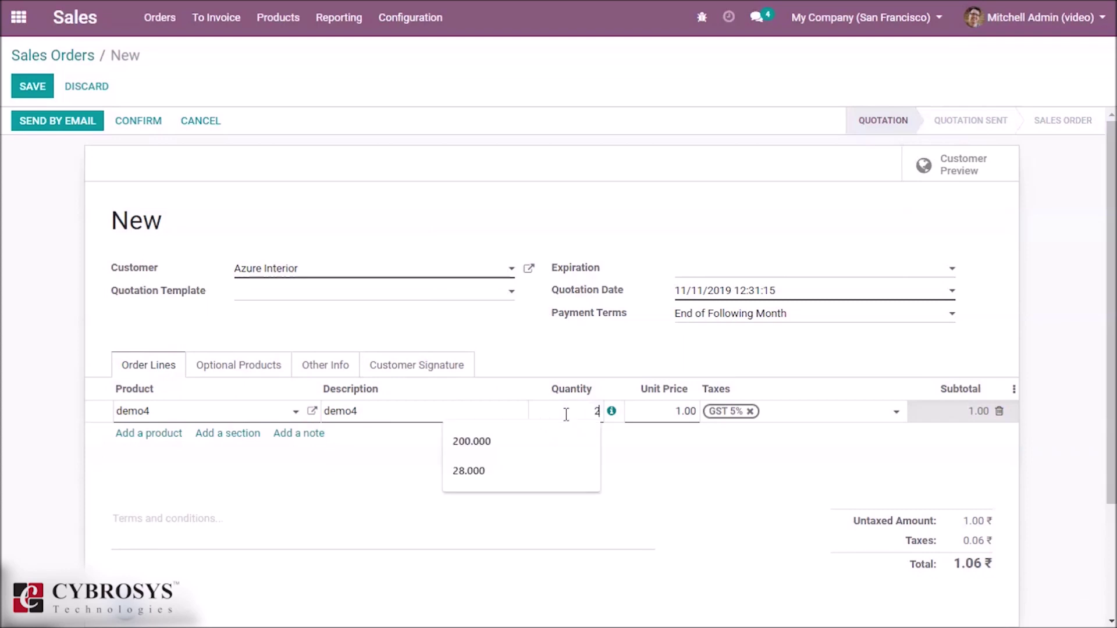
{"action": "left_click", "coordinate": [649, 408]}
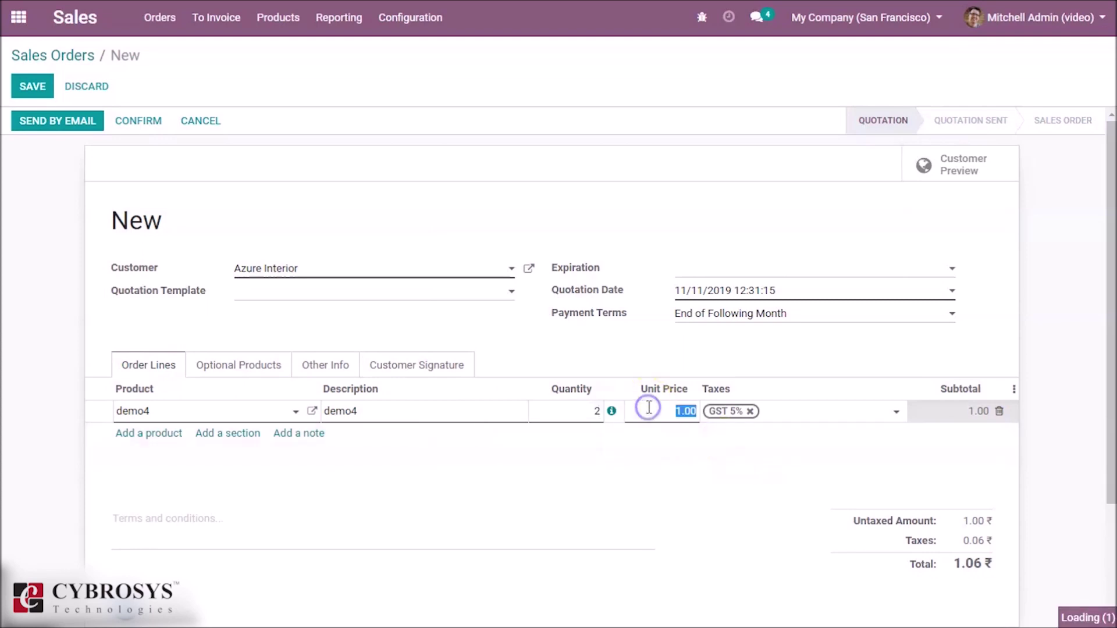
{"action": "type", "text": "50"}
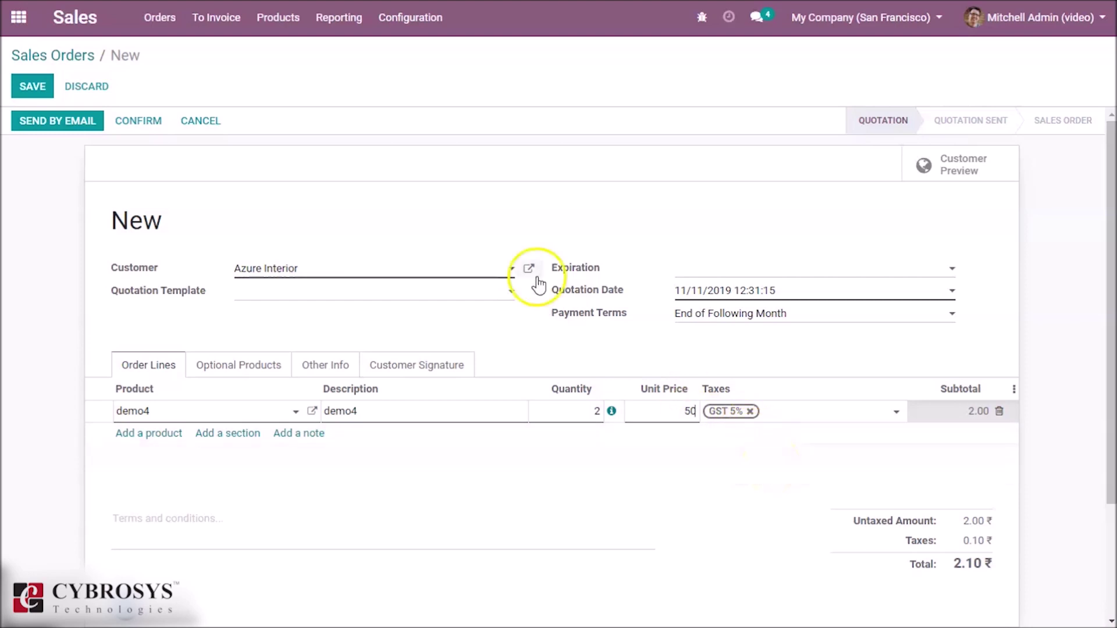
{"action": "left_click", "coordinate": [151, 124]}
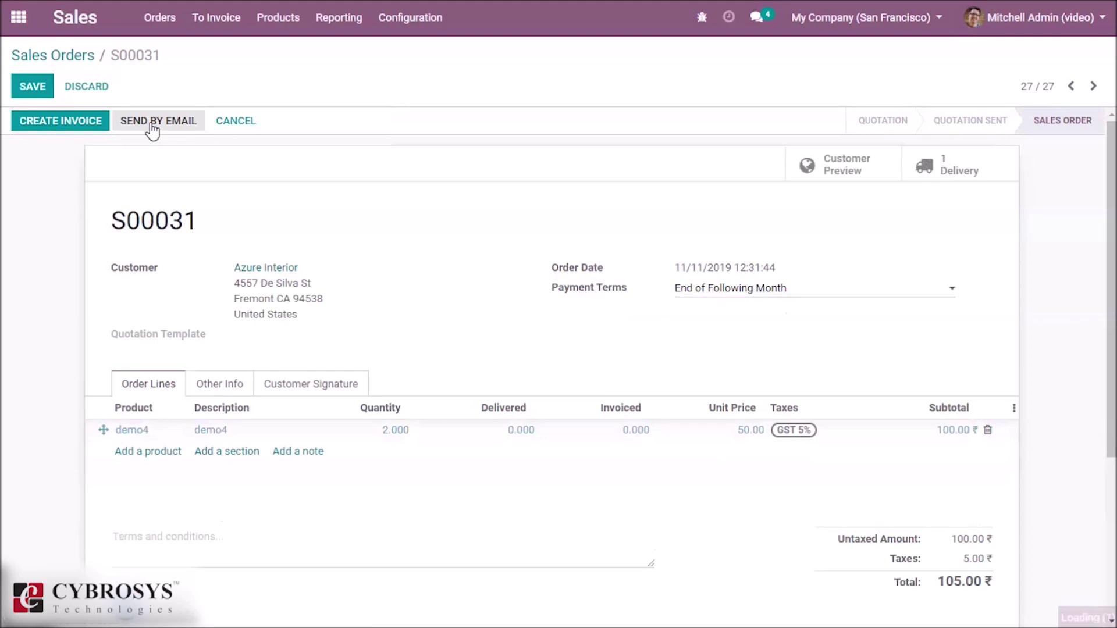
Step: Open the sales order's delivery and validate it, applying the immediate transfer of all quantities
{"action": "left_click", "coordinate": [947, 162]}
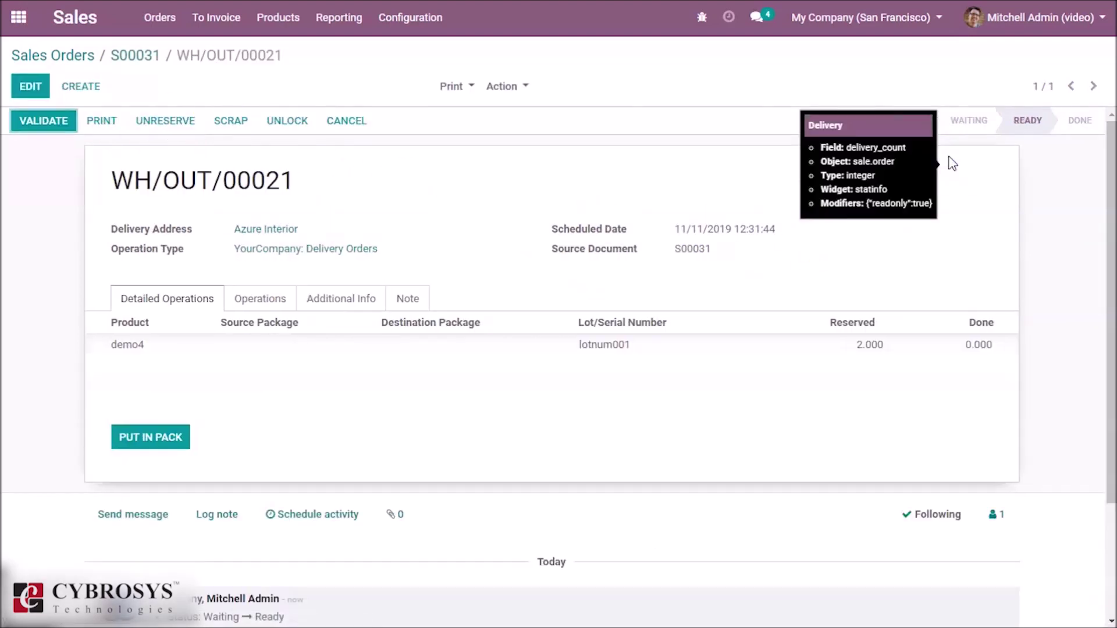
{"action": "left_click", "coordinate": [45, 120]}
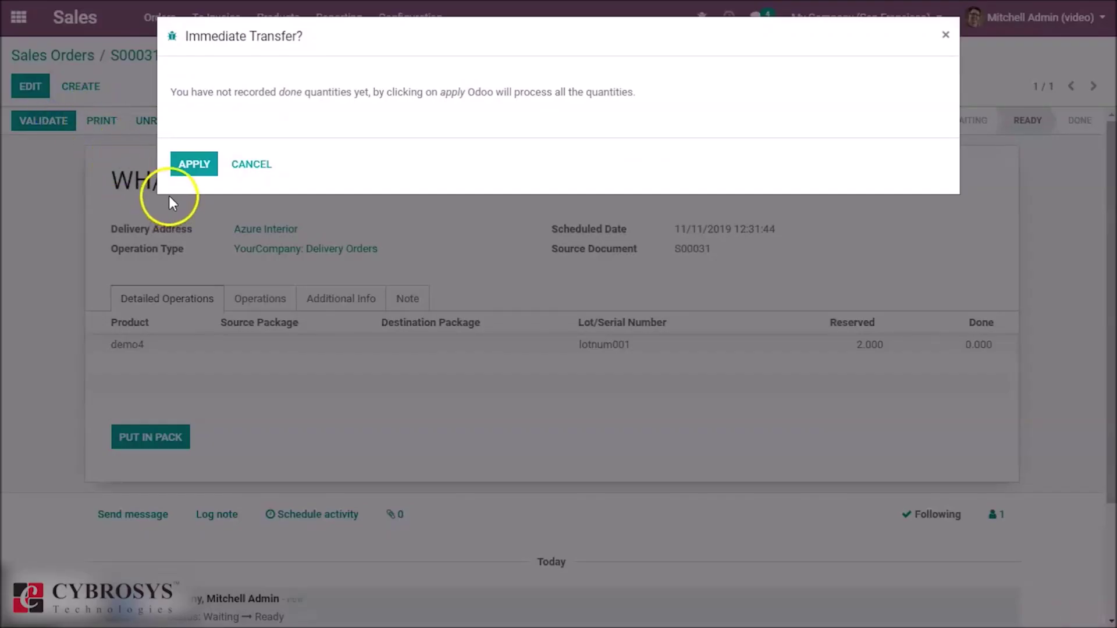
{"action": "left_click", "coordinate": [198, 163]}
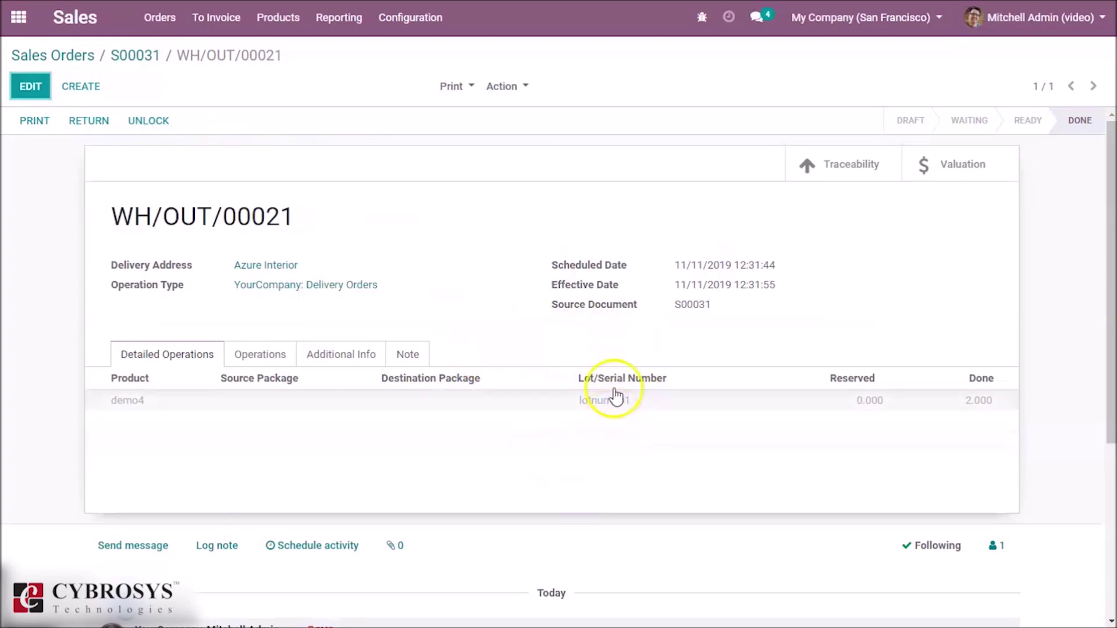
Step: Examine the delivery's demo4 operation details and the traceability reports for the delivery and lot lotnum001, and return to the delivery
{"action": "mouse_move", "coordinate": [621, 429]}
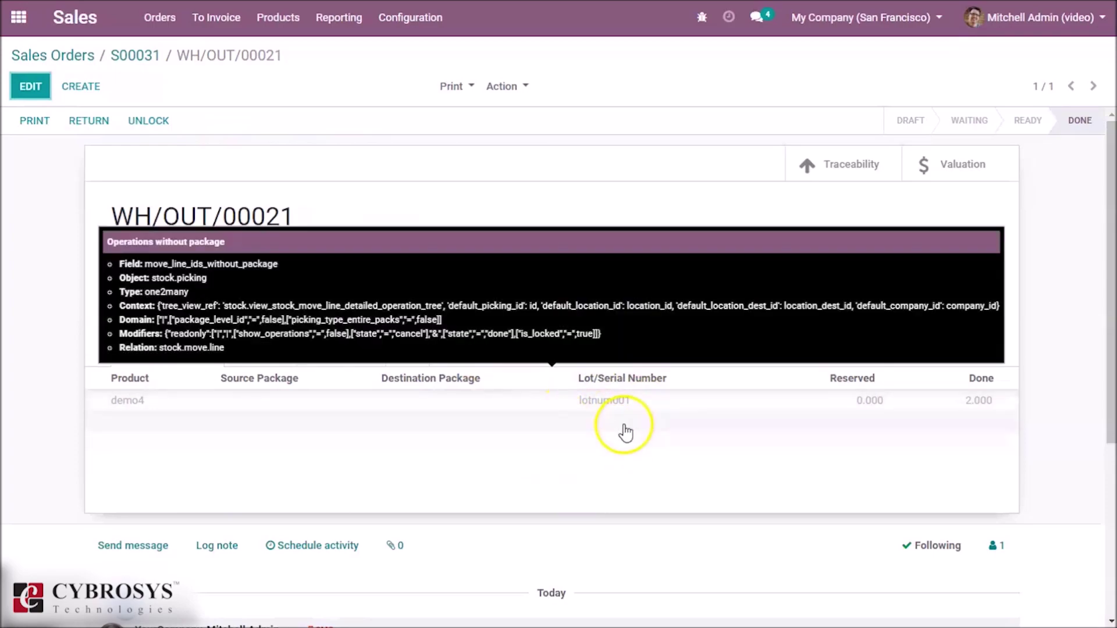
{"action": "left_click", "coordinate": [658, 407]}
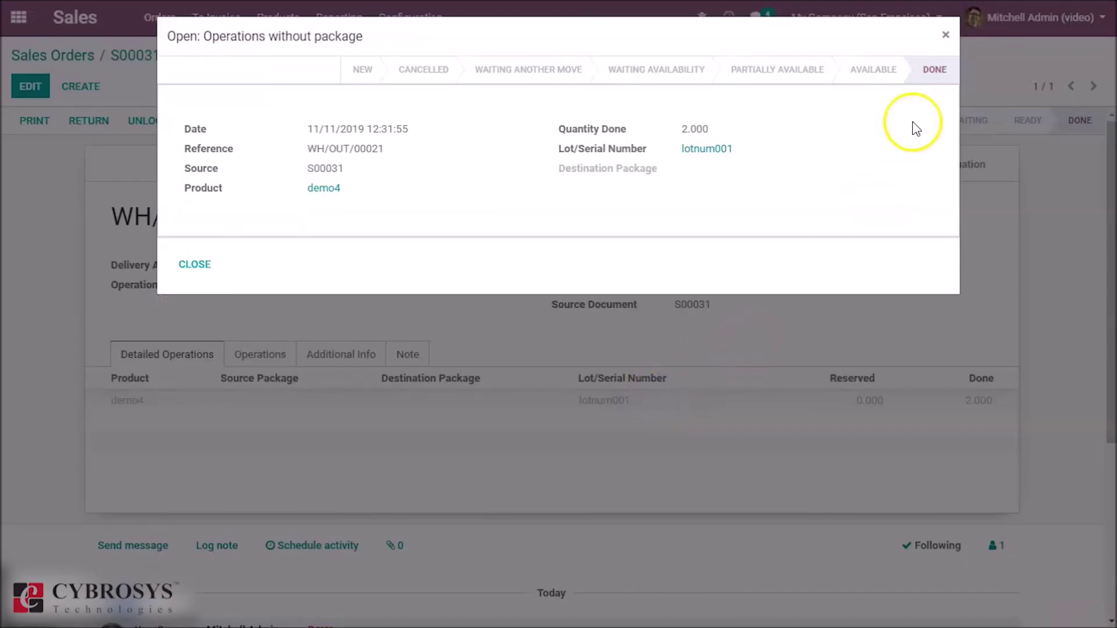
{"action": "left_click", "coordinate": [945, 36]}
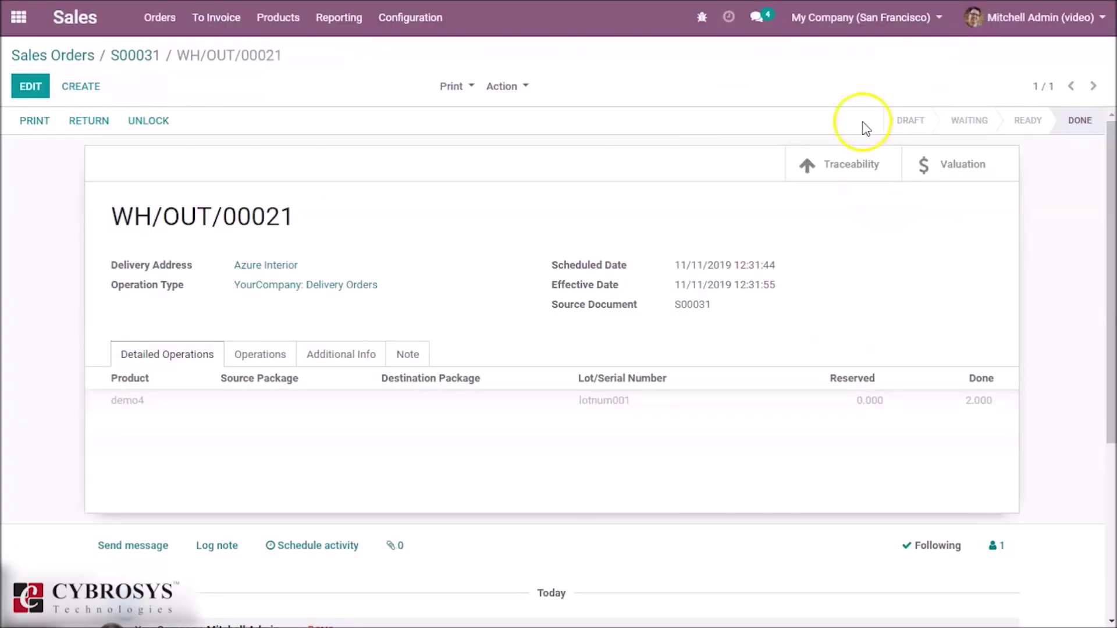
{"action": "left_click", "coordinate": [843, 159]}
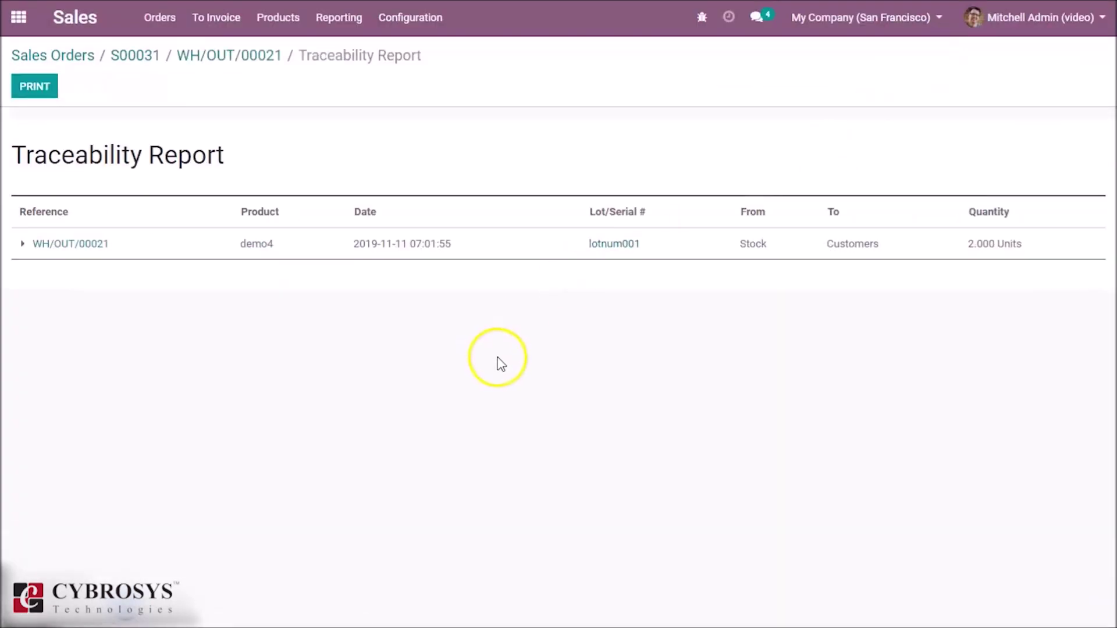
{"action": "left_click", "coordinate": [609, 245]}
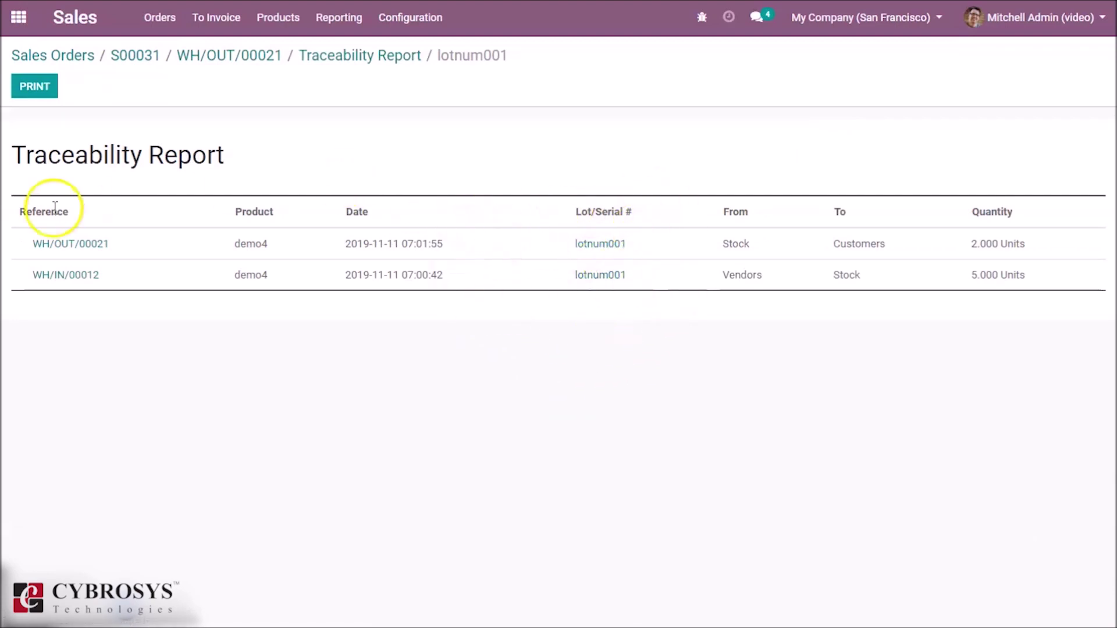
{"action": "left_click", "coordinate": [319, 56]}
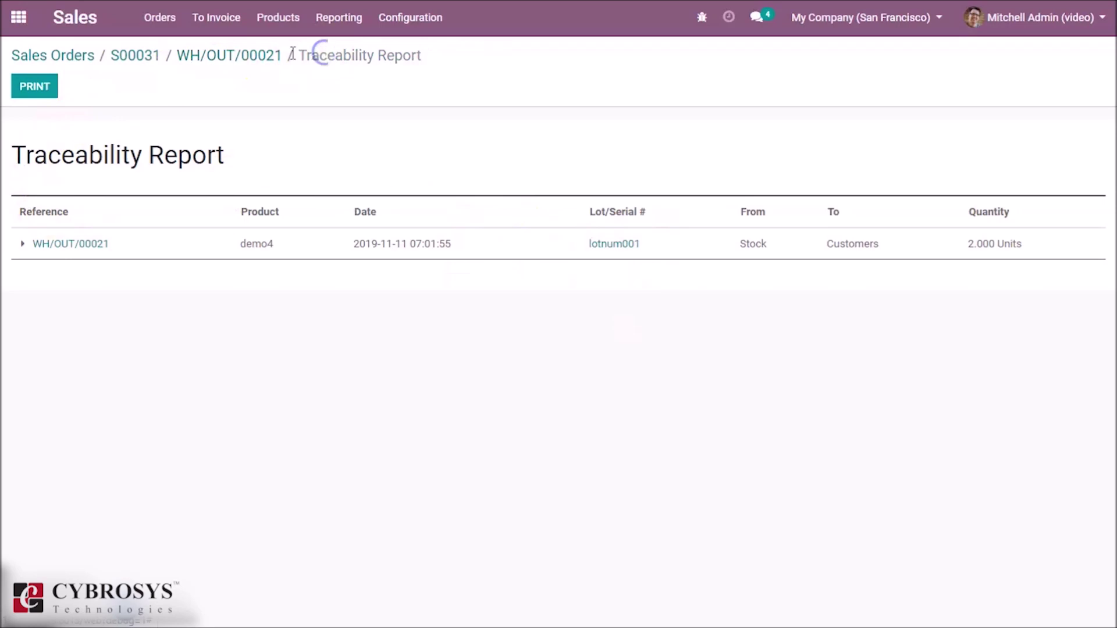
{"action": "left_click", "coordinate": [260, 61]}
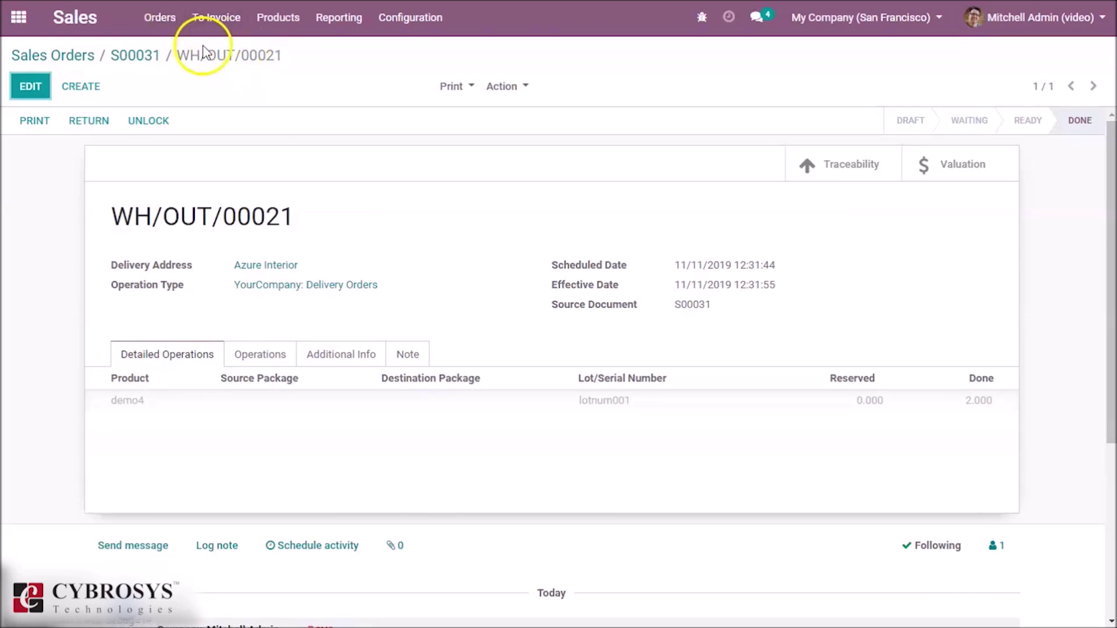
Step: Create a new product in the Sales product list and name it demo5
{"action": "left_click", "coordinate": [277, 34]}
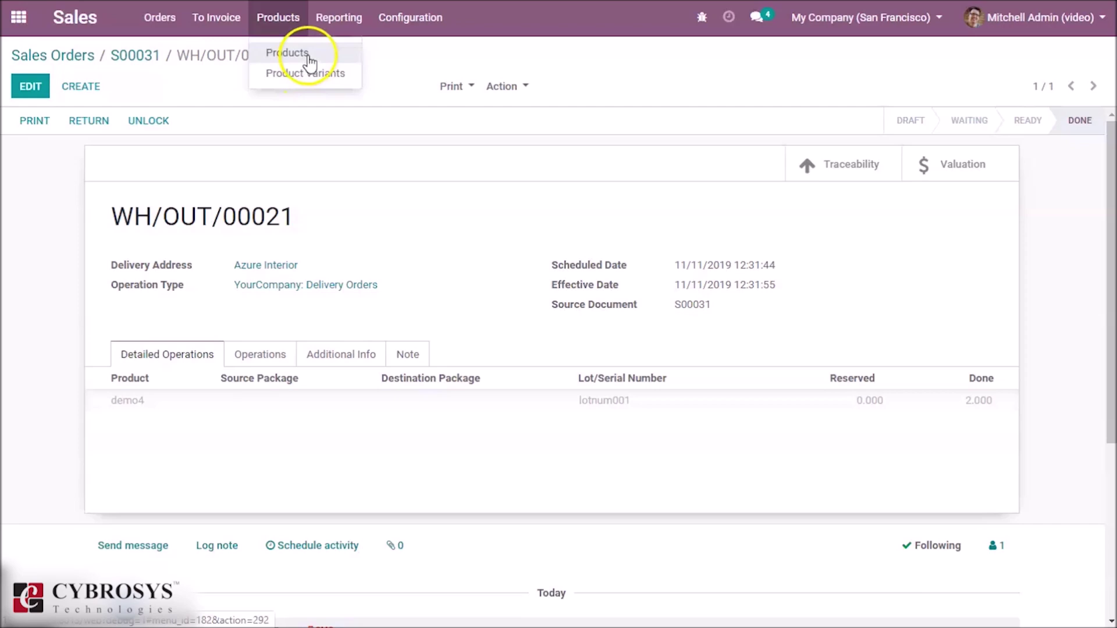
{"action": "left_click", "coordinate": [287, 53]}
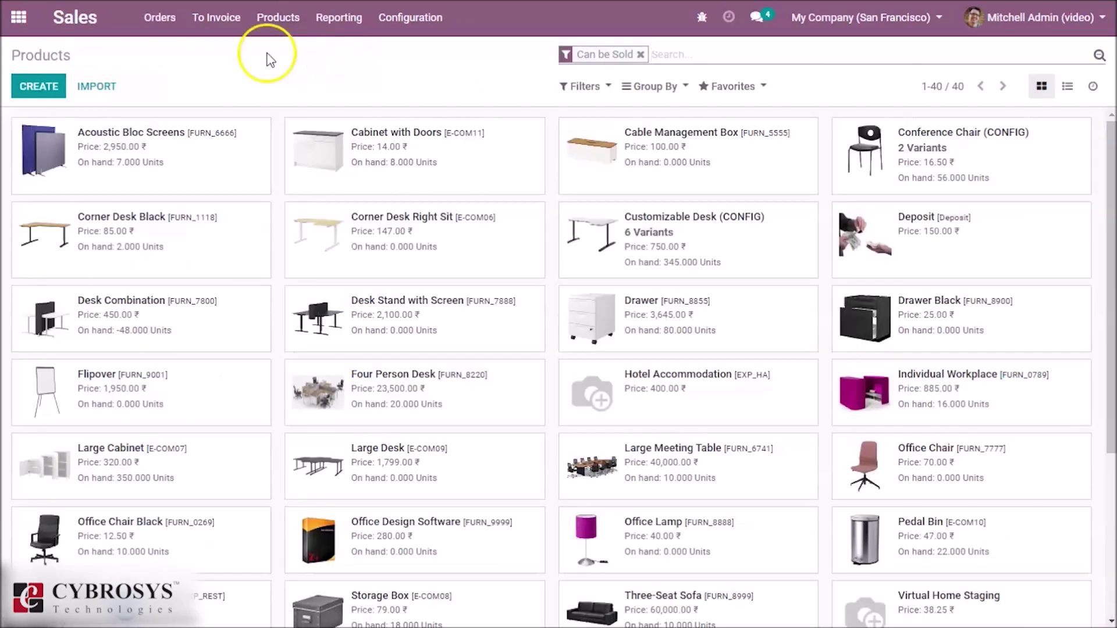
{"action": "left_click", "coordinate": [33, 91]}
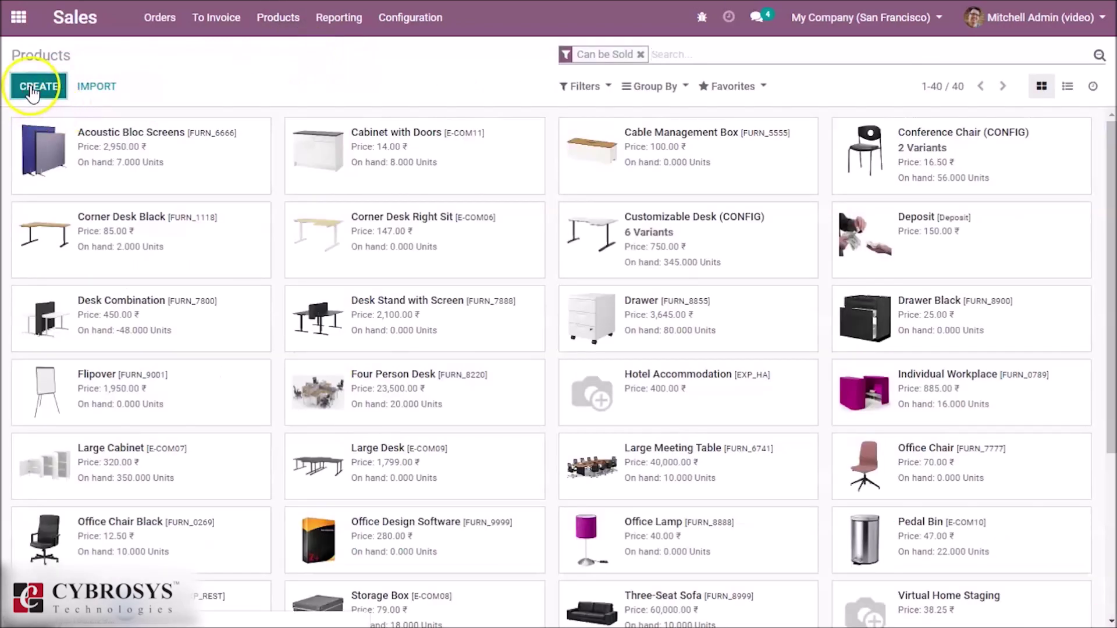
{"action": "type", "text": "de"}
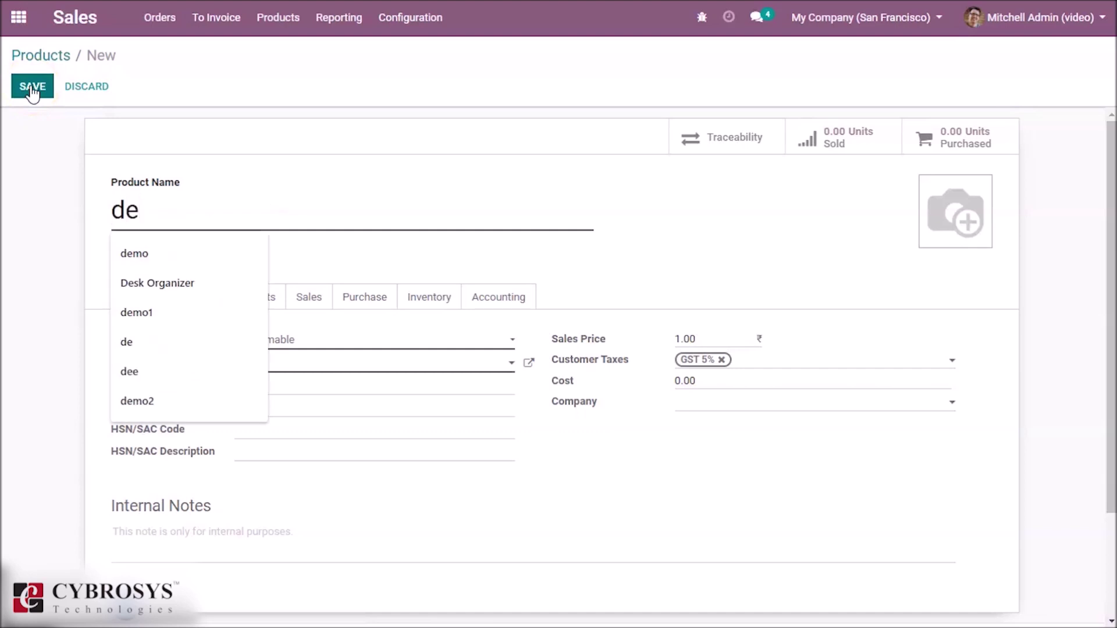
{"action": "type", "text": "mo"}
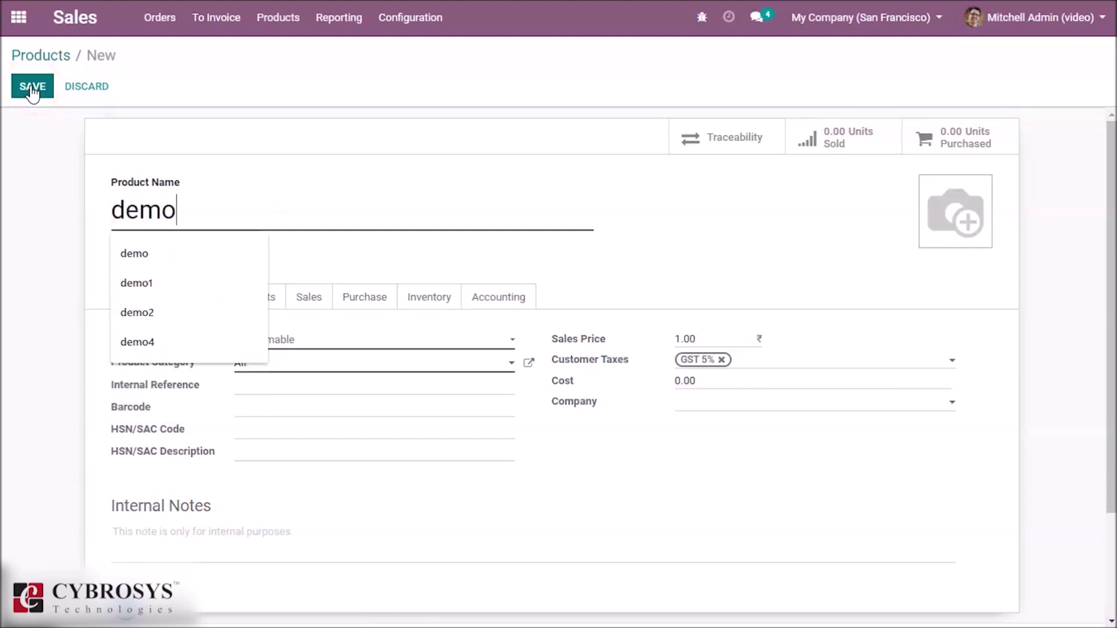
{"action": "type", "text": "5"}
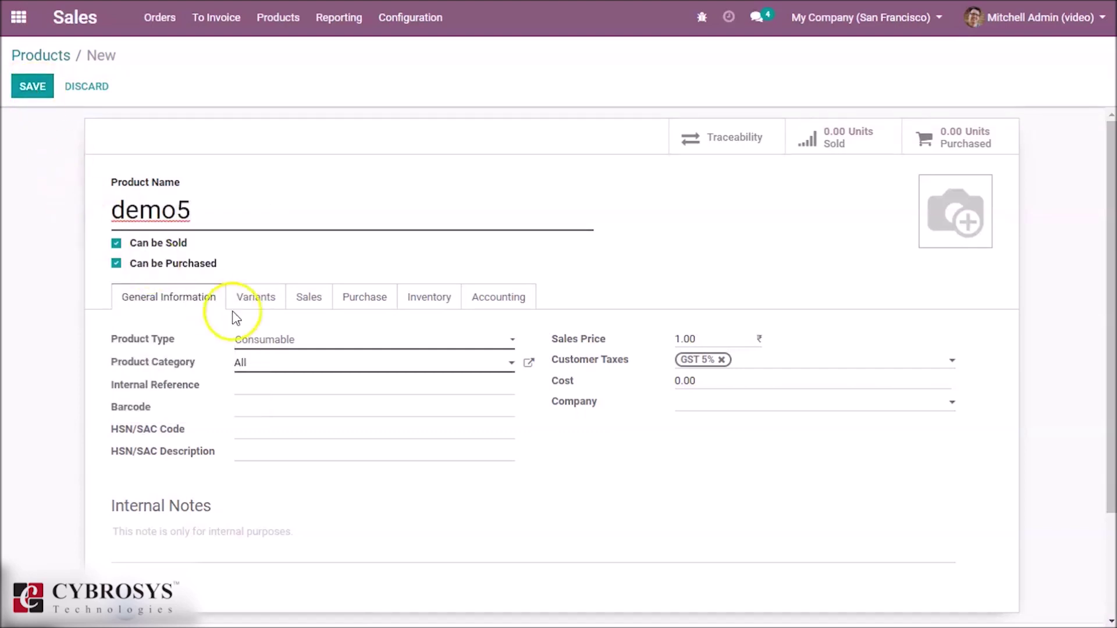
Step: Set demo5's product type to Storable Product and its inventory tracking to By Unique Serial Number
{"action": "left_click", "coordinate": [328, 340]}
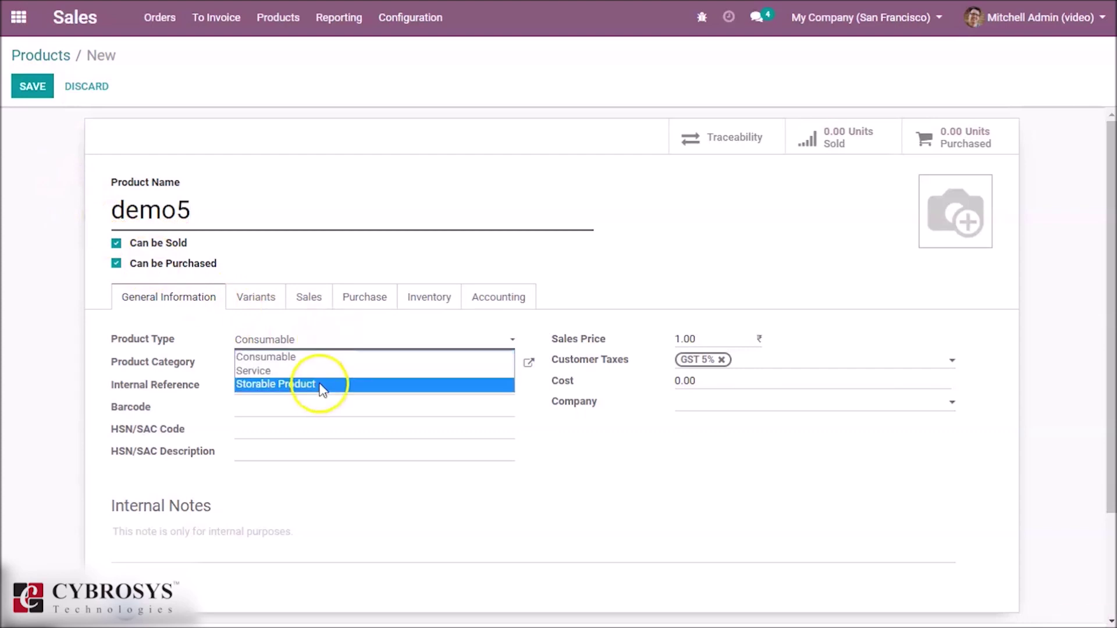
{"action": "left_click", "coordinate": [320, 384]}
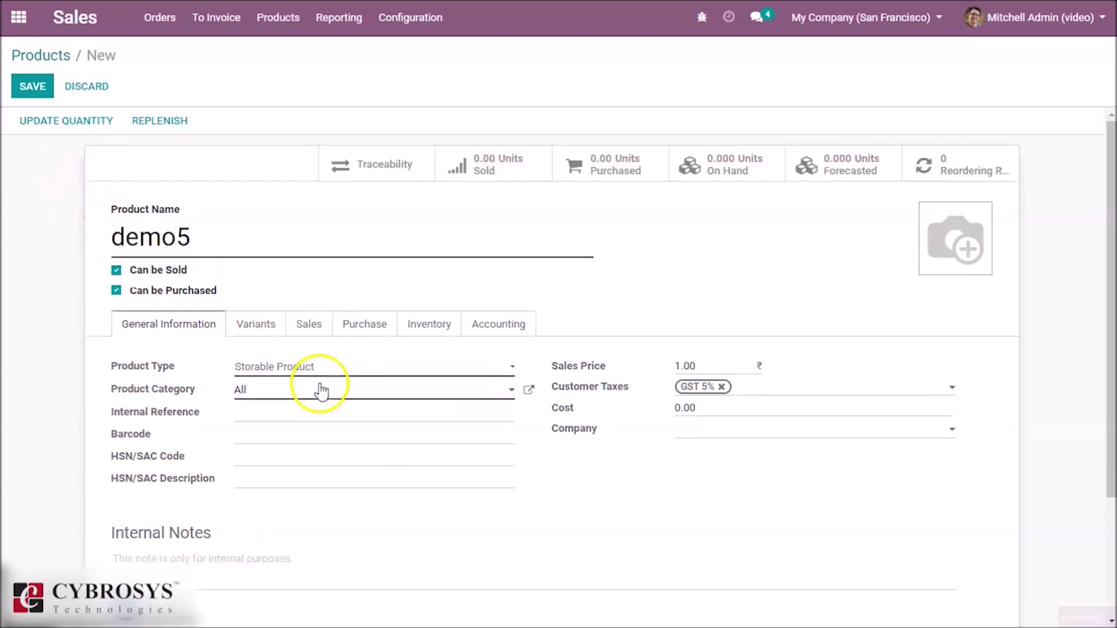
{"action": "left_click", "coordinate": [440, 332]}
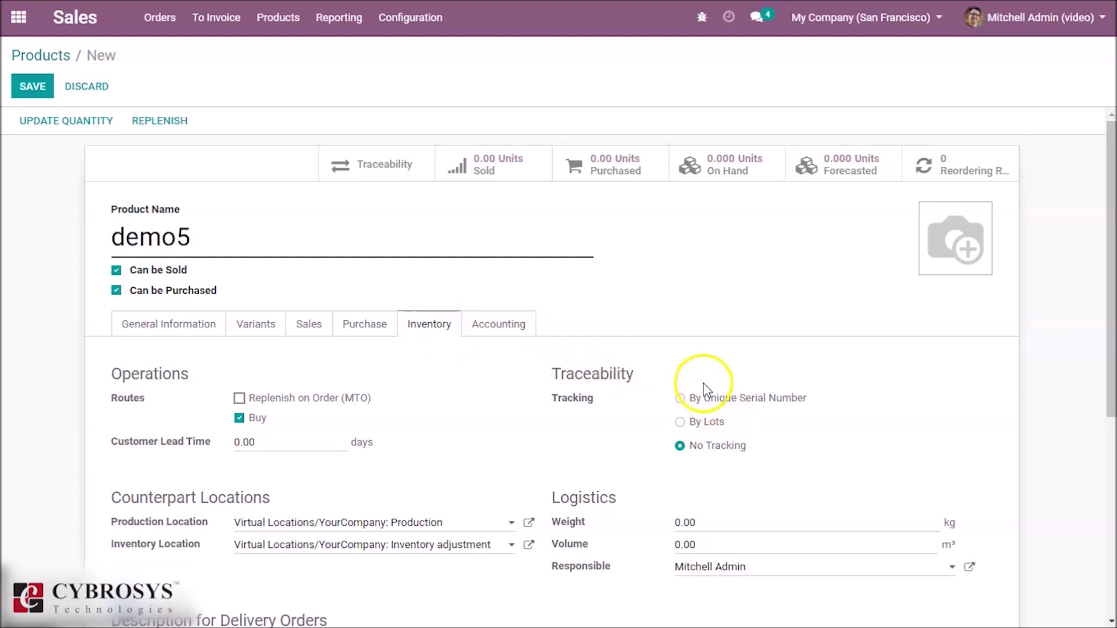
{"action": "left_click", "coordinate": [680, 399]}
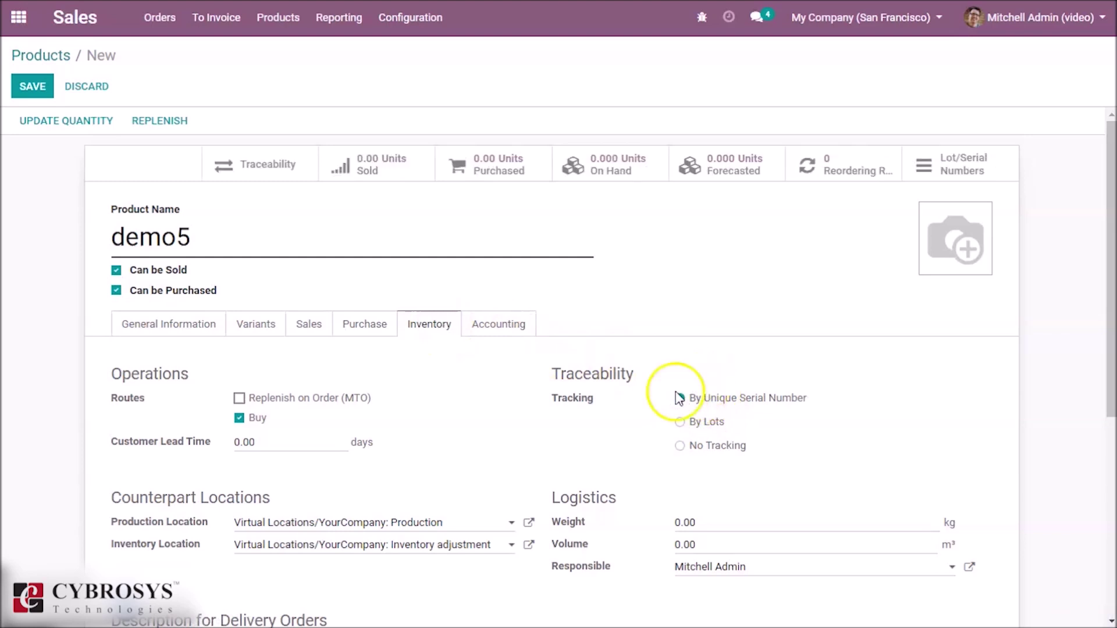
Step: Save the demo5 product and start a new request for quotation in the Purchase app
{"action": "left_click", "coordinate": [43, 92]}
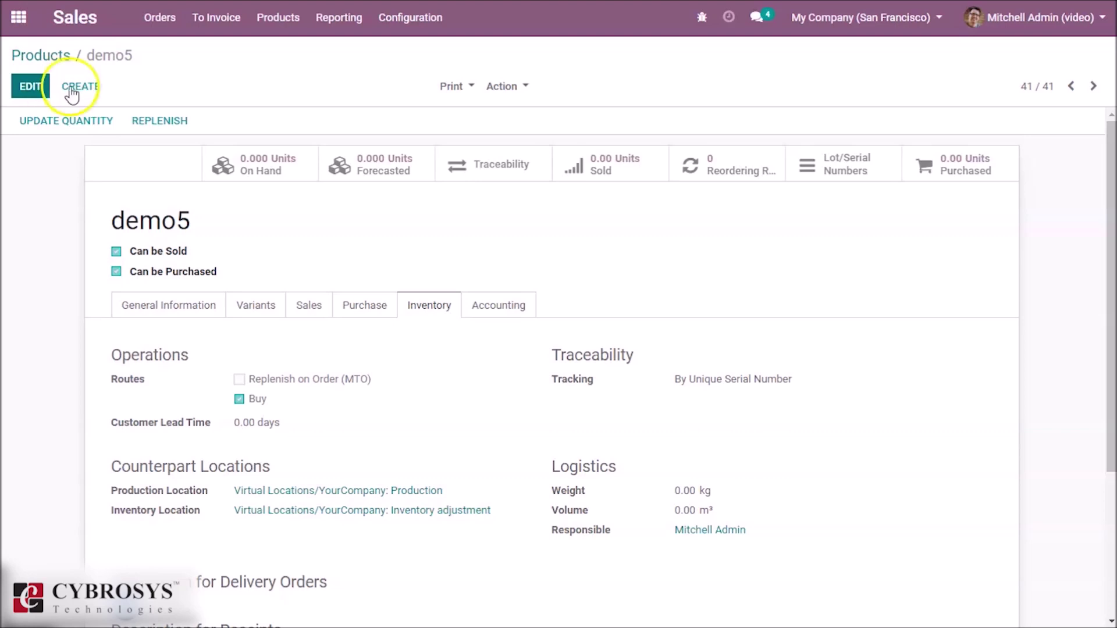
{"action": "left_click", "coordinate": [206, 89]}
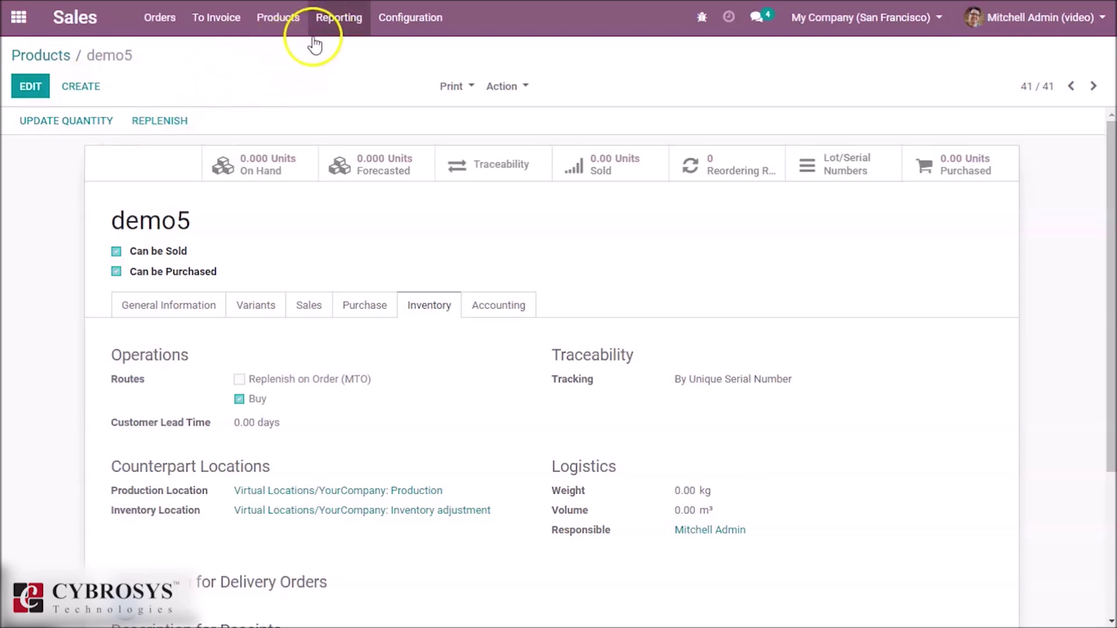
{"action": "left_click", "coordinate": [16, 20]}
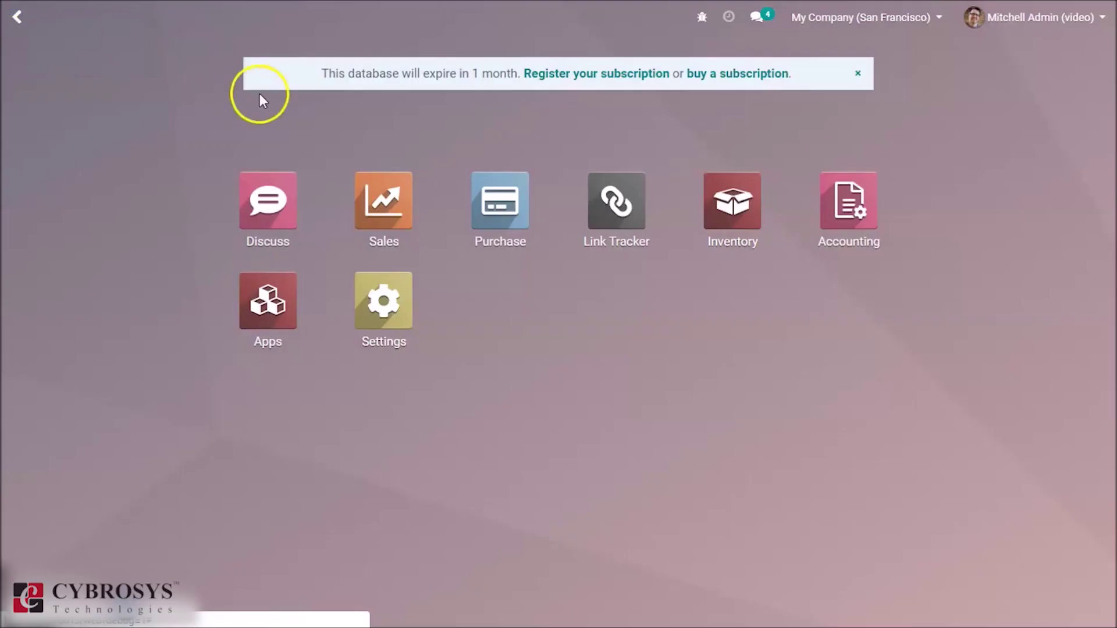
{"action": "left_click", "coordinate": [518, 192]}
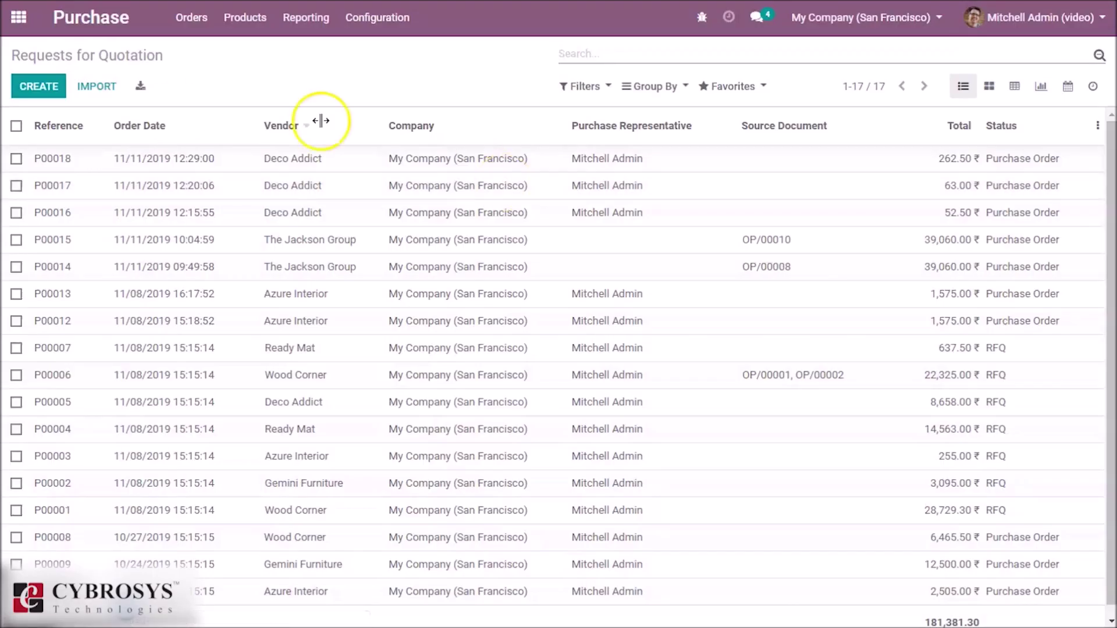
{"action": "left_click", "coordinate": [29, 86]}
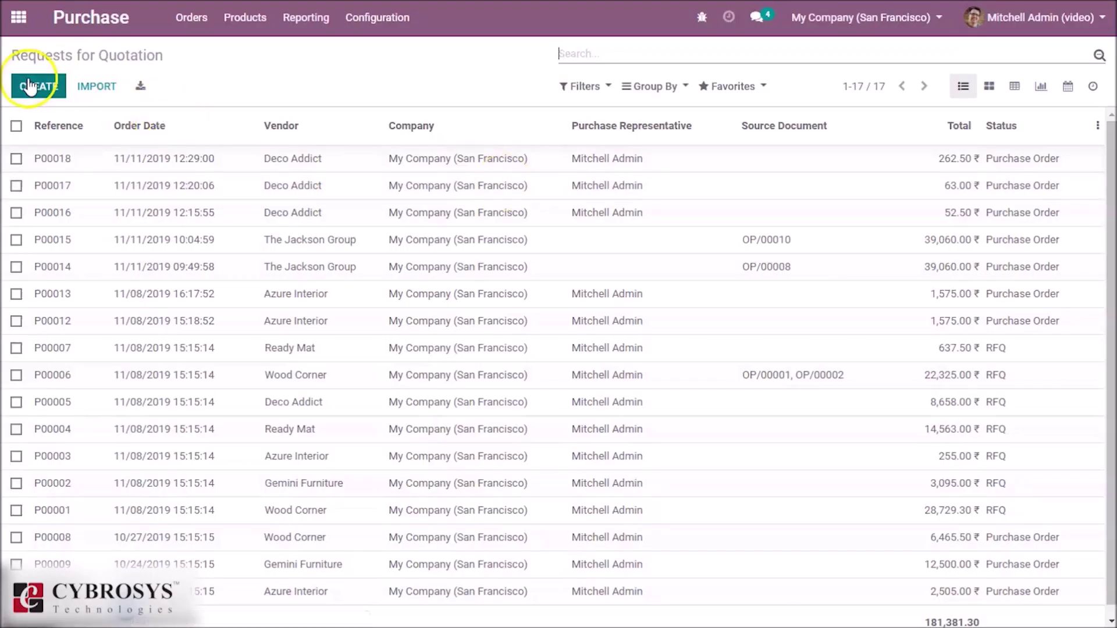
{"action": "left_click", "coordinate": [32, 88]}
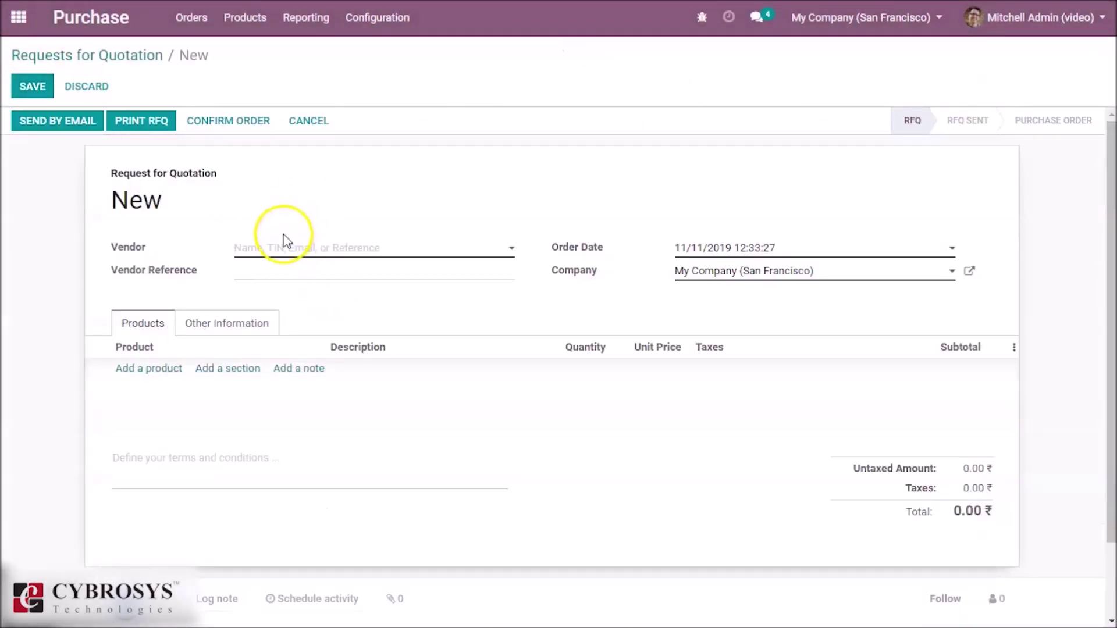
Step: Set the request's vendor to Deco Addict and add the product demo5 as an order line
{"action": "left_click", "coordinate": [274, 250]}
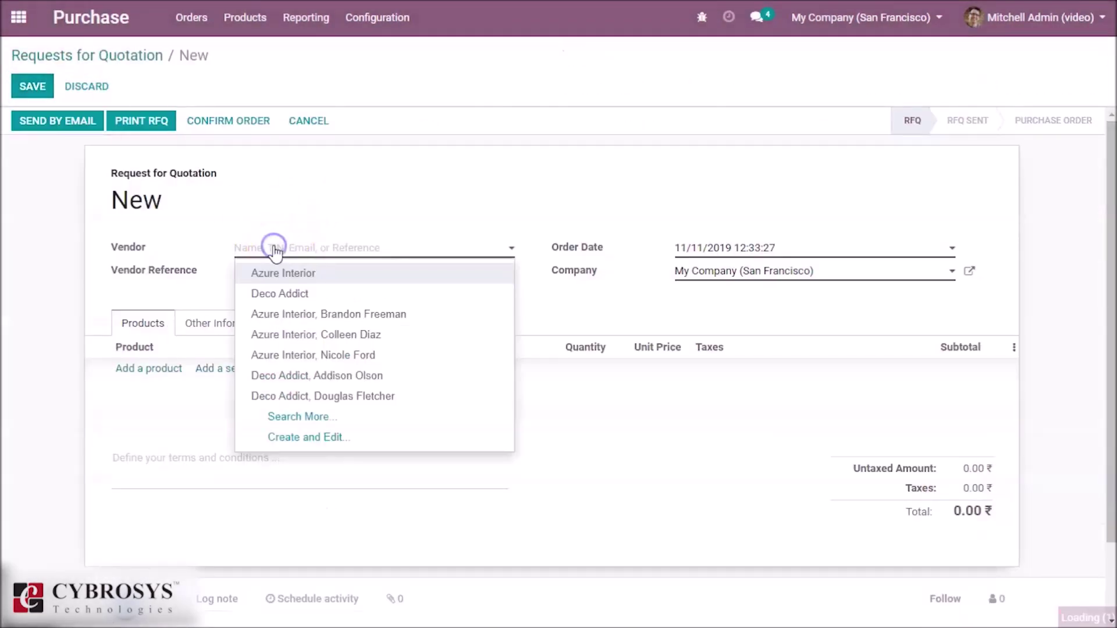
{"action": "left_click", "coordinate": [294, 293]}
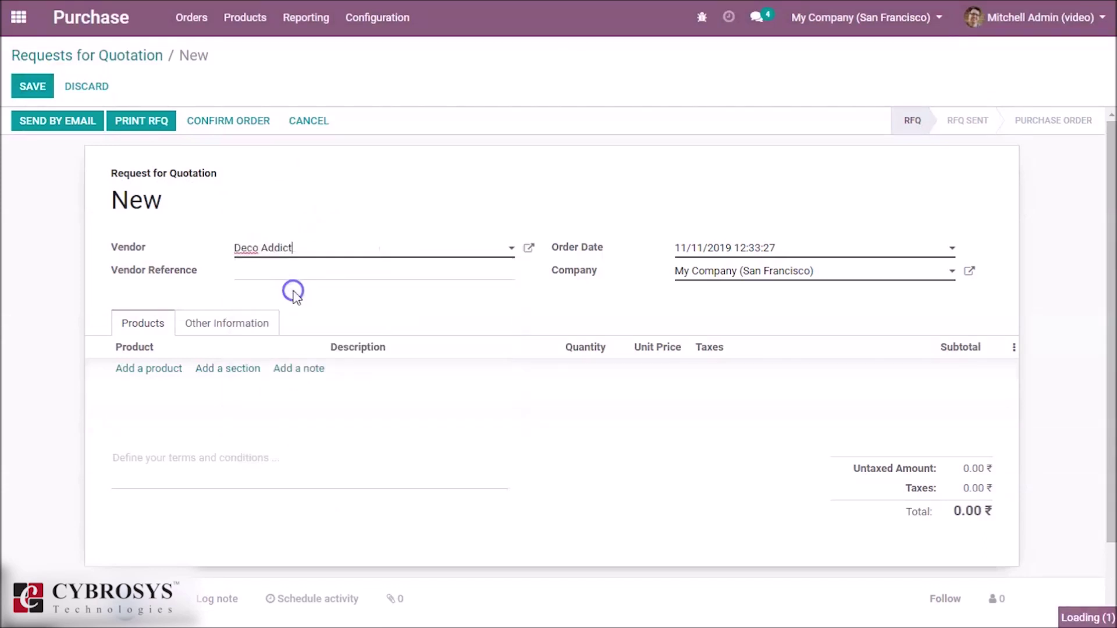
{"action": "left_click", "coordinate": [156, 372]}
{"action": "type", "text": "de"}
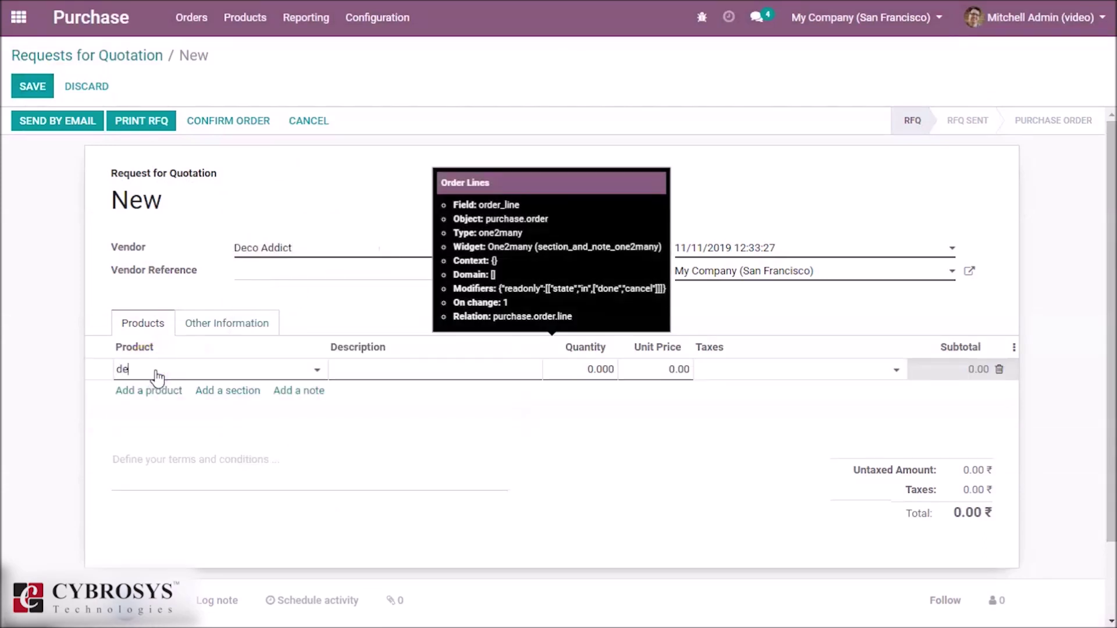
{"action": "type", "text": "mo5"}
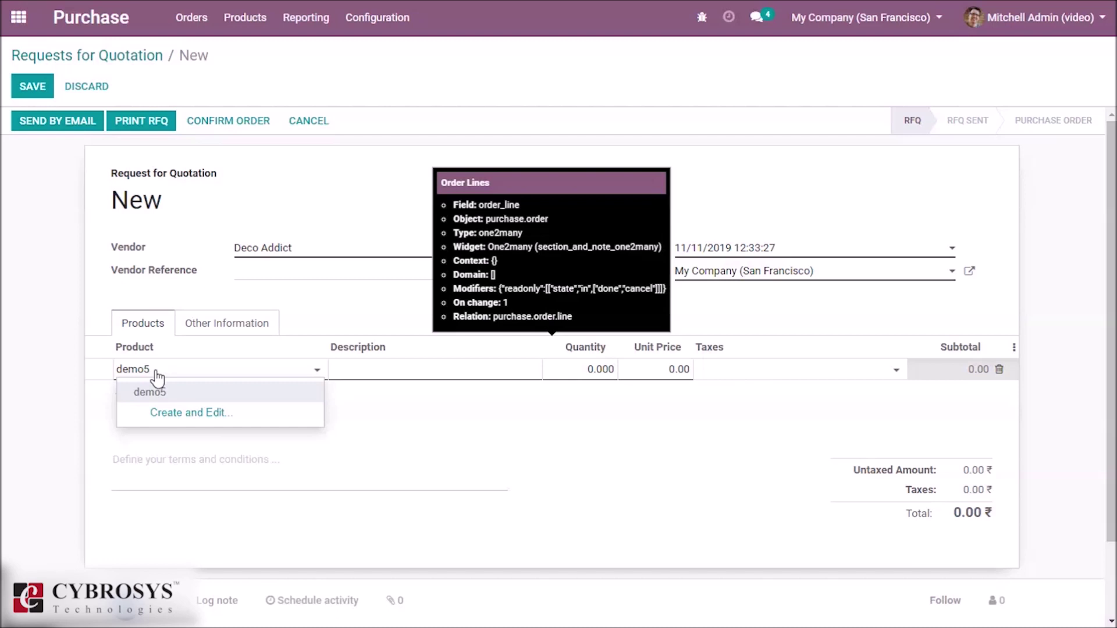
{"action": "left_click", "coordinate": [152, 385]}
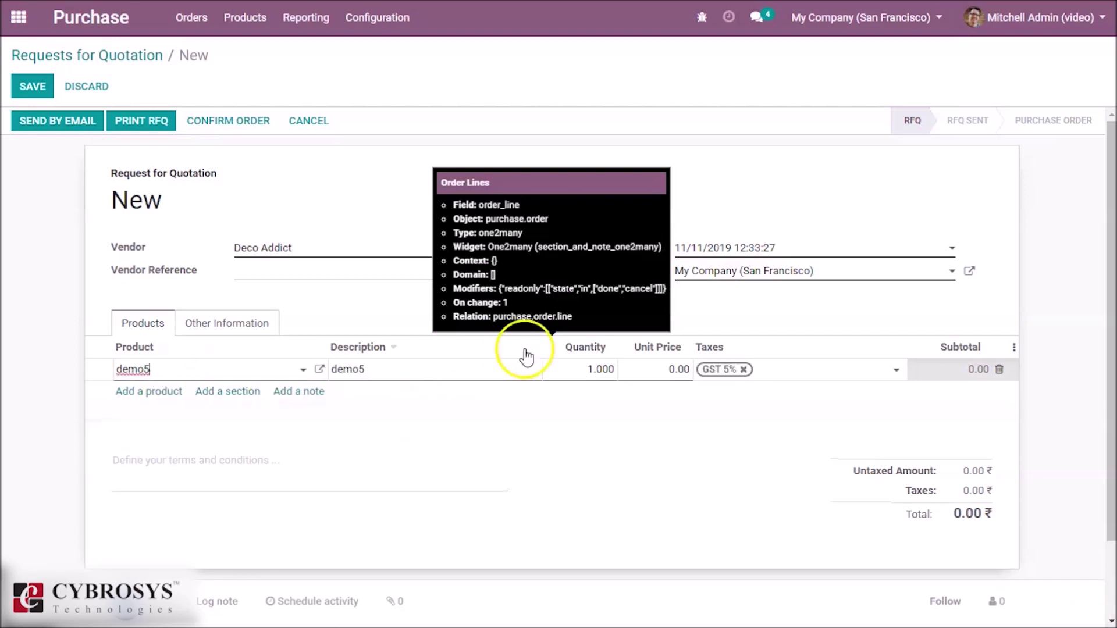
Step: Set the demo5 line's quantity to 3 and unit price to 50, and confirm the order
{"action": "left_click", "coordinate": [594, 373]}
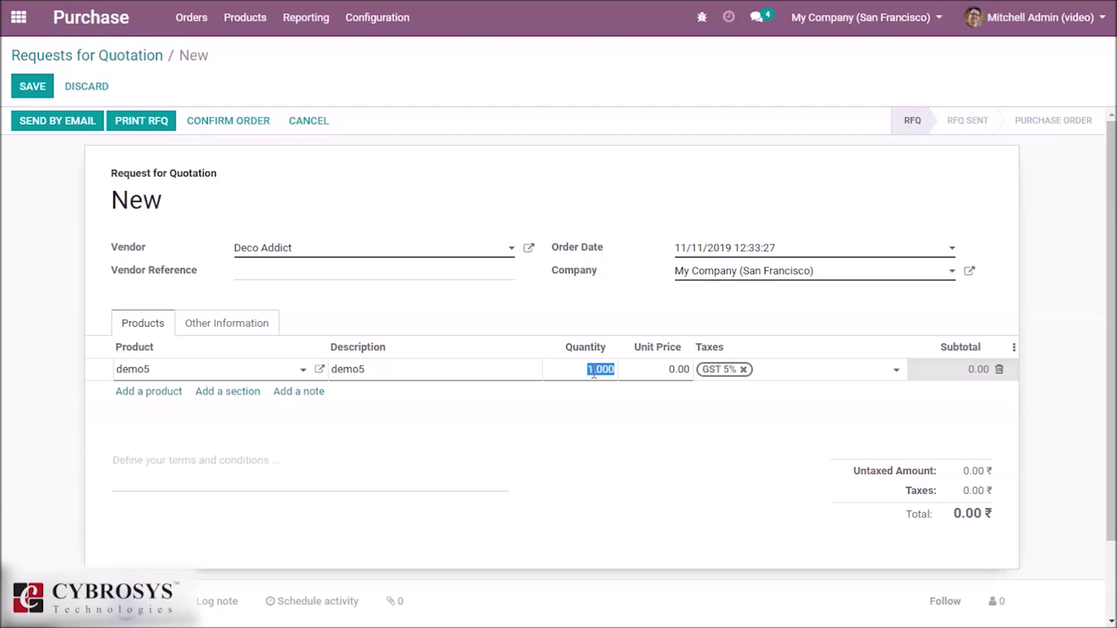
{"action": "type", "text": "3"}
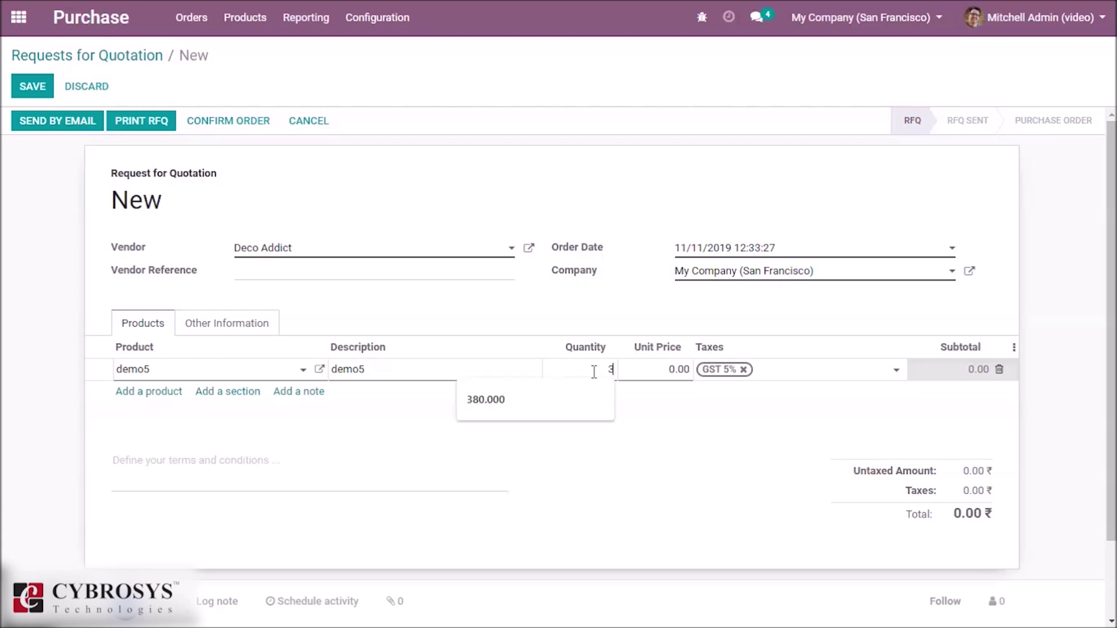
{"action": "left_click", "coordinate": [661, 392]}
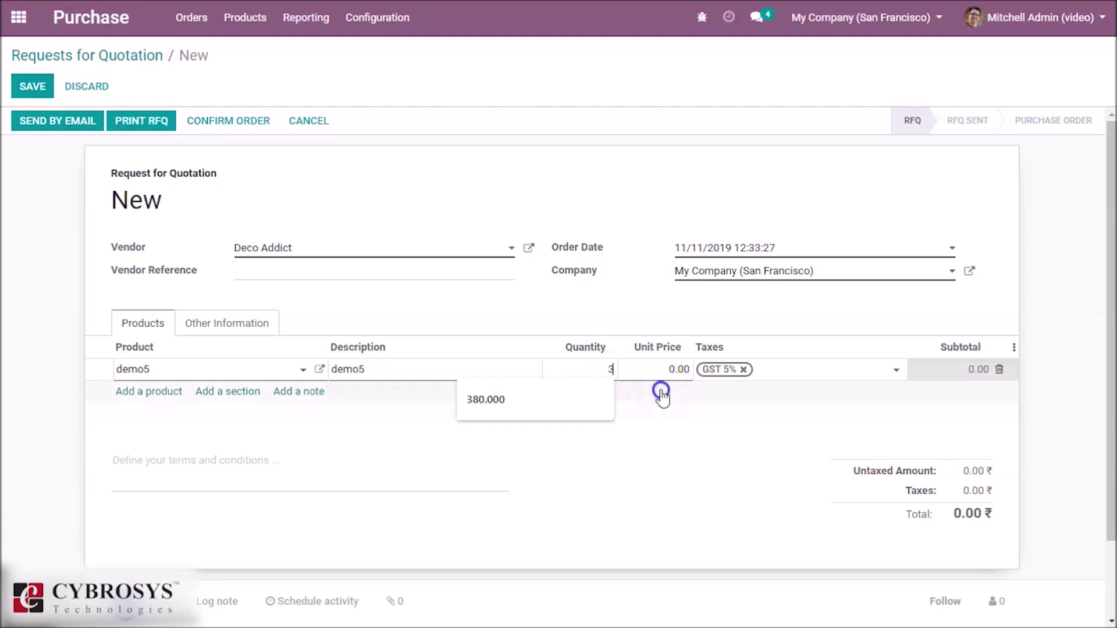
{"action": "left_click", "coordinate": [662, 372]}
{"action": "type", "text": "50"}
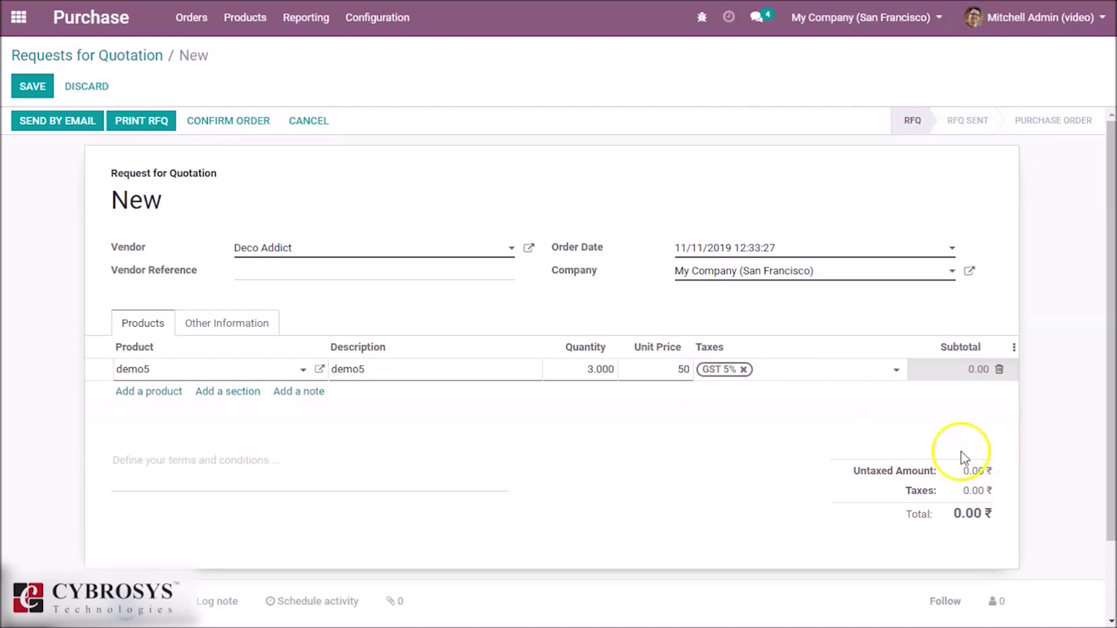
{"action": "left_click", "coordinate": [213, 121]}
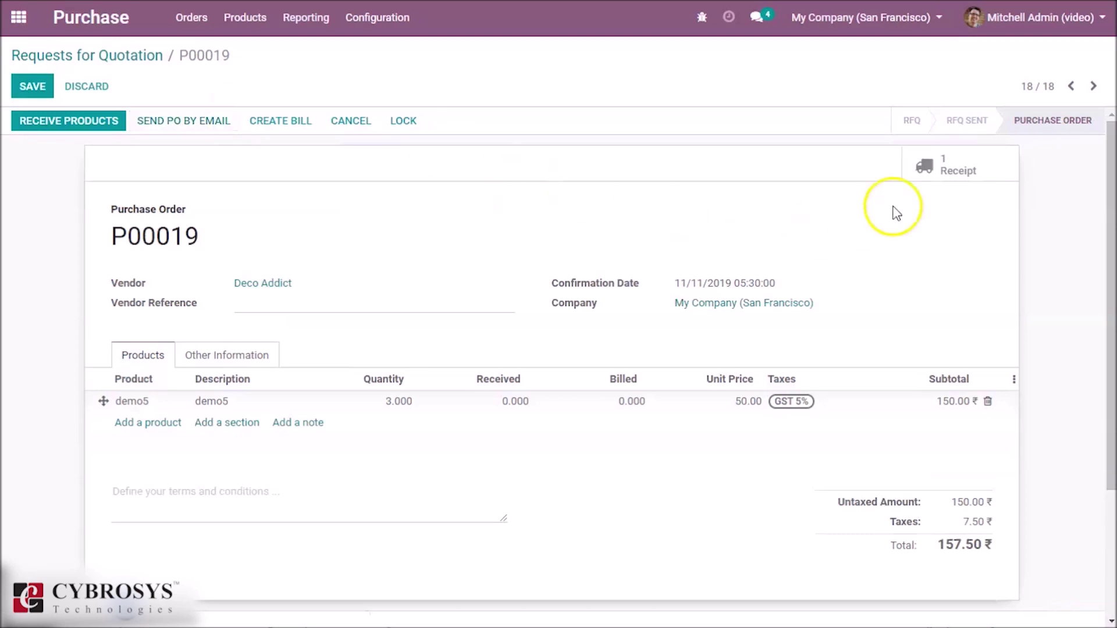
Step: Open the purchase order's receipt and try to validate it without serial numbers
{"action": "left_click", "coordinate": [953, 170]}
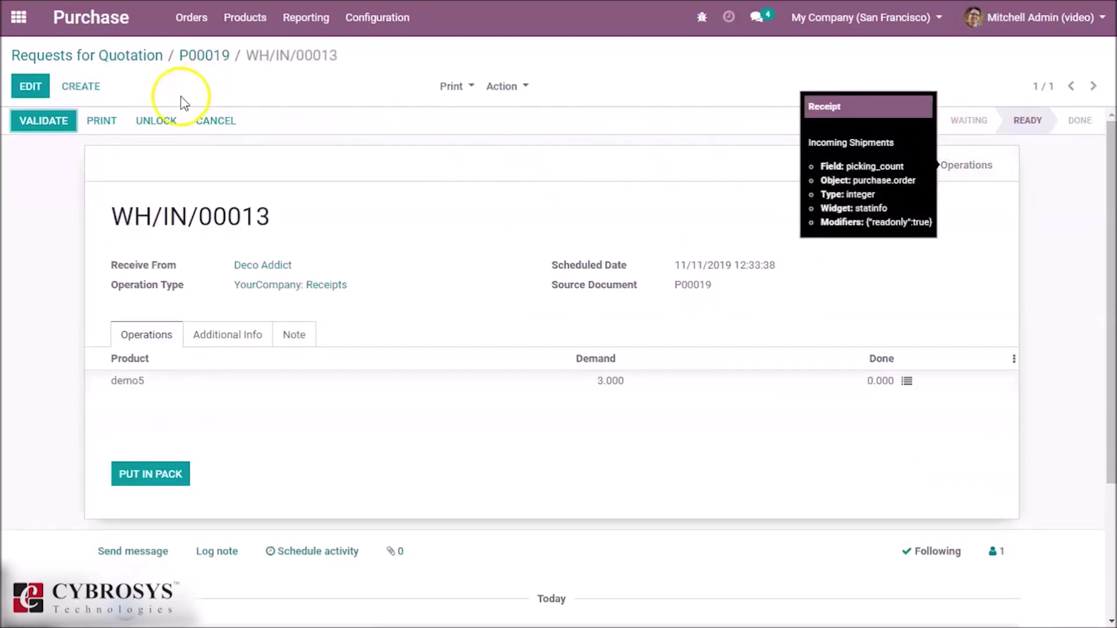
{"action": "left_click", "coordinate": [50, 121]}
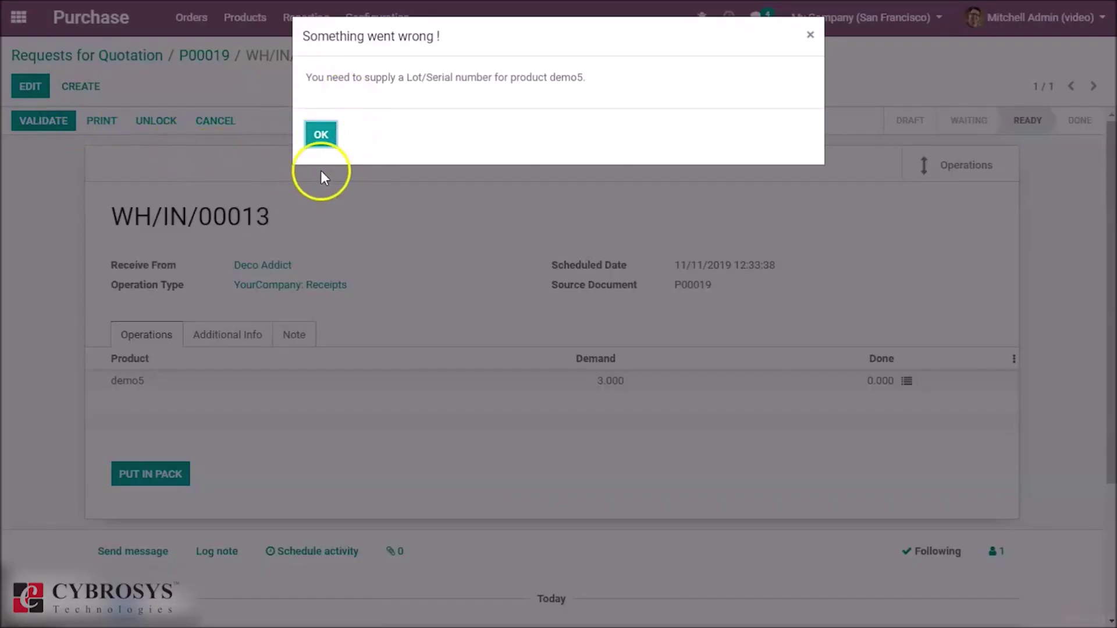
{"action": "left_click", "coordinate": [321, 136]}
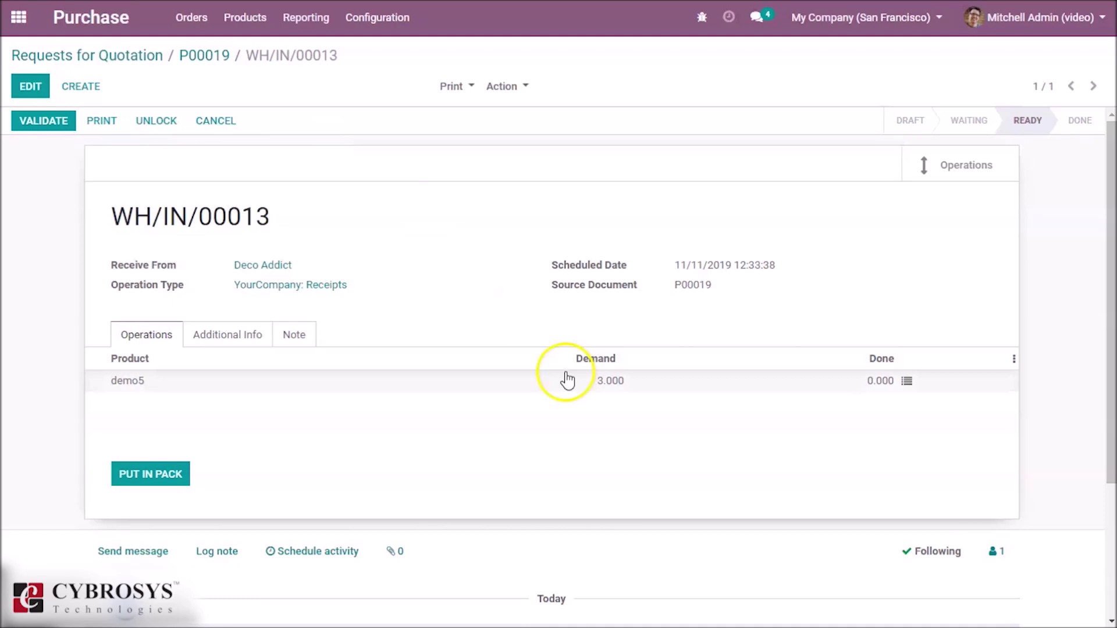
Step: Open the detailed operations of demo5 on the receipt and add a line with serial number sn001
{"action": "left_click", "coordinate": [907, 382]}
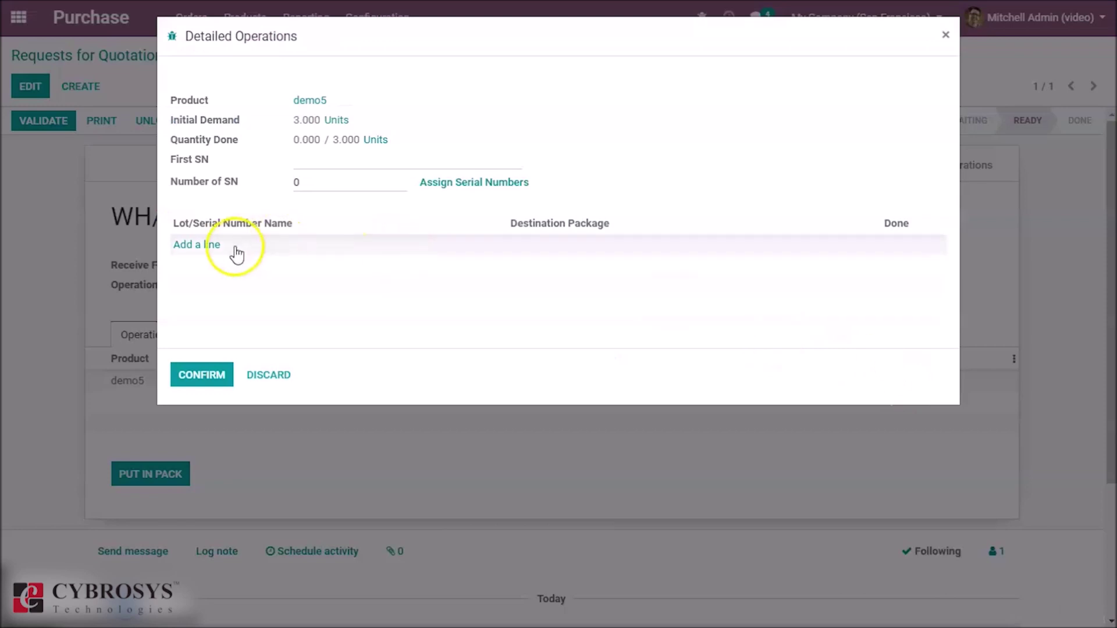
{"action": "left_click", "coordinate": [201, 244]}
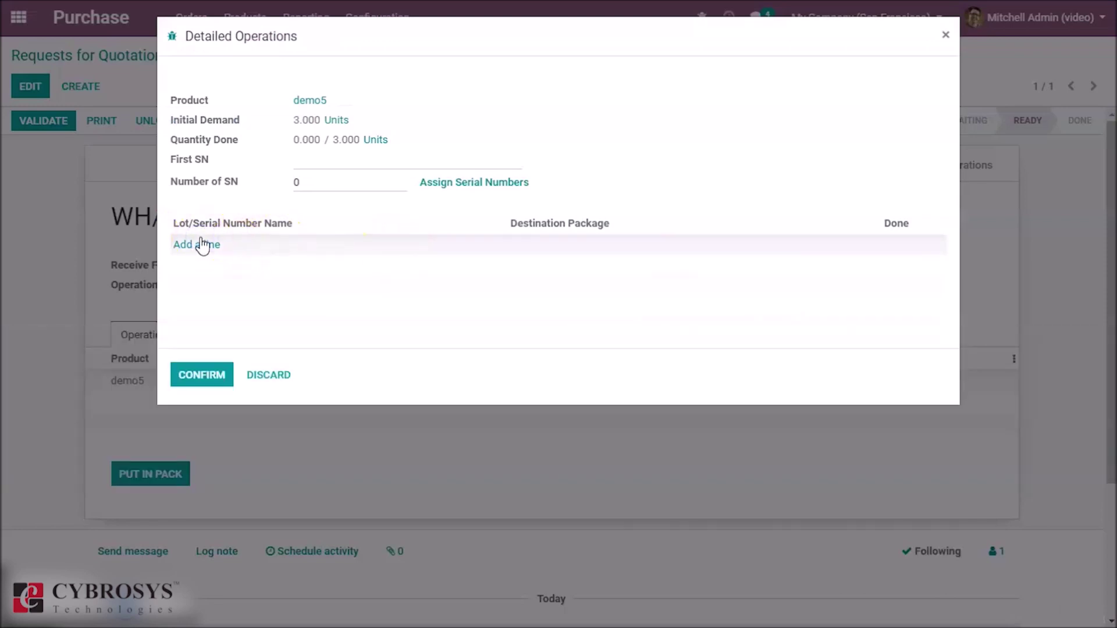
{"action": "left_click", "coordinate": [195, 244]}
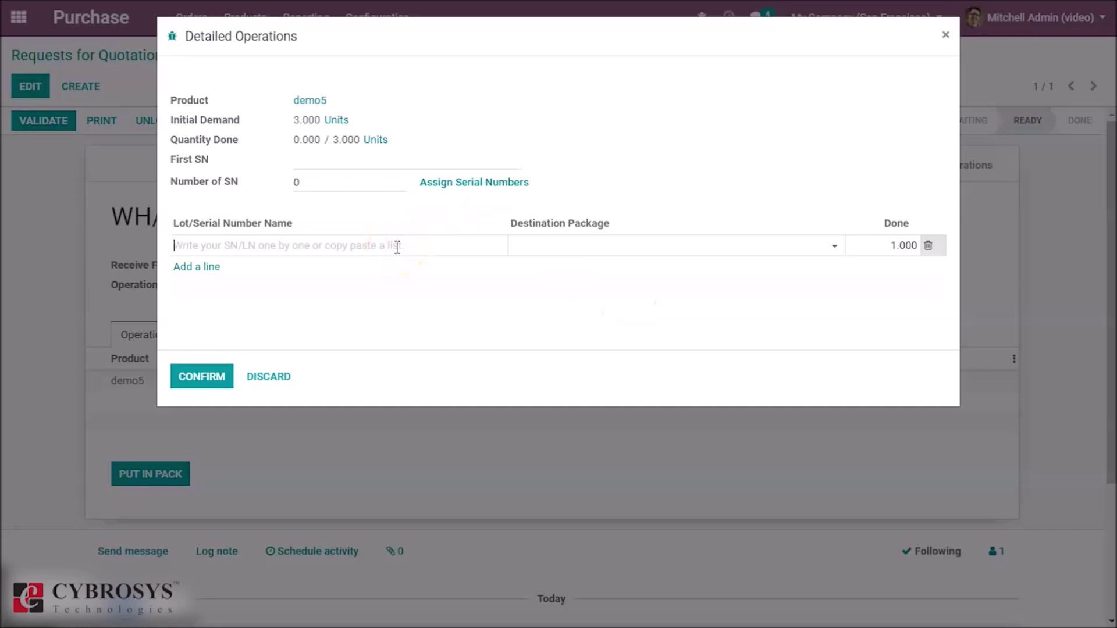
{"action": "type", "text": "sn001"}
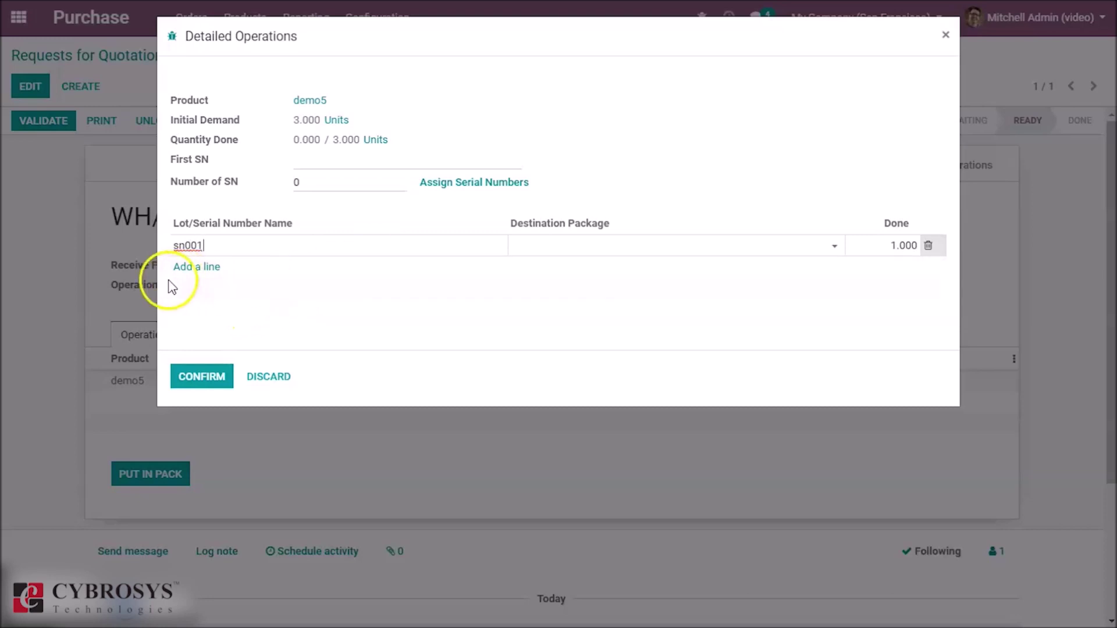
Step: Add two more lines to demo5's detailed operations with serial numbers sn002 and sn003
{"action": "left_click", "coordinate": [207, 271]}
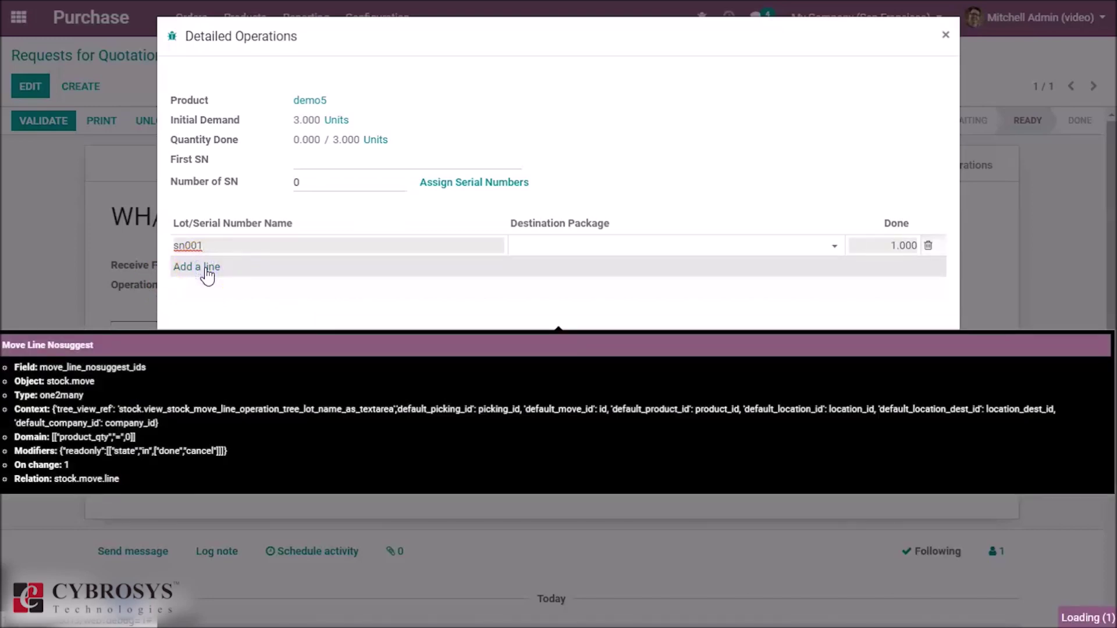
{"action": "type", "text": "snoo2"}
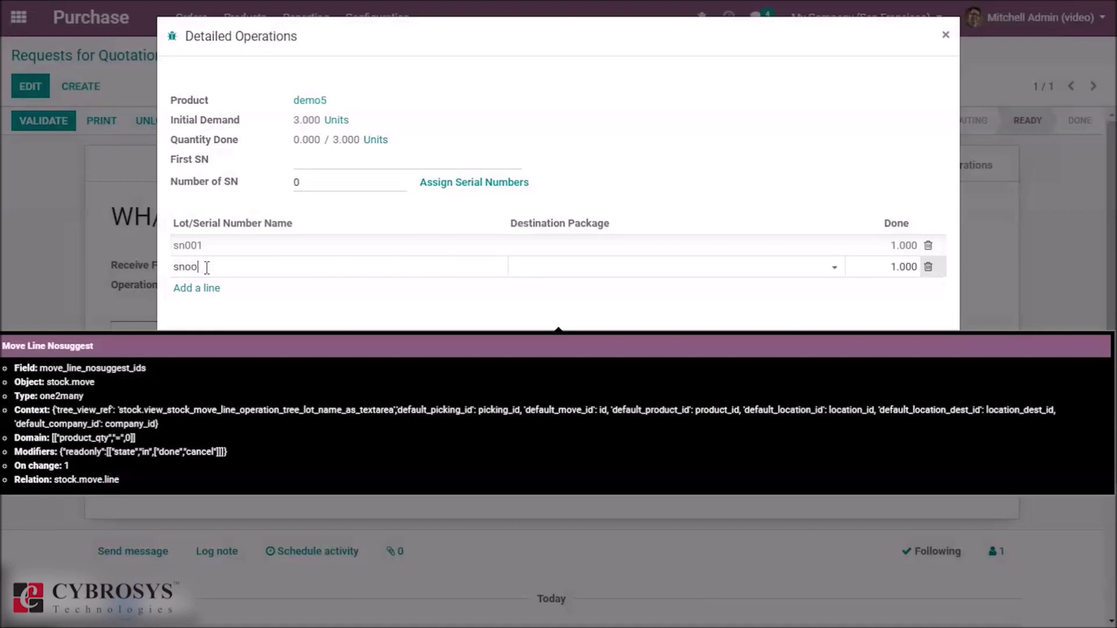
{"action": "key", "text": "BackSpace"}
{"action": "key", "text": "BackSpace"}
{"action": "key", "text": "BackSpace"}
{"action": "type", "text": "002"}
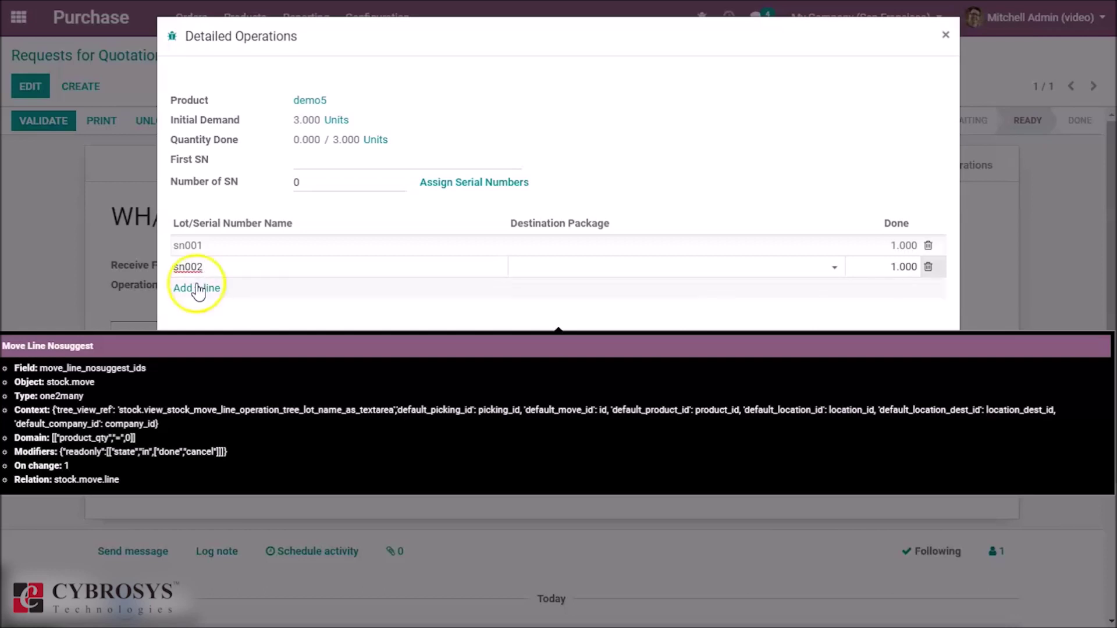
{"action": "left_click", "coordinate": [196, 287]}
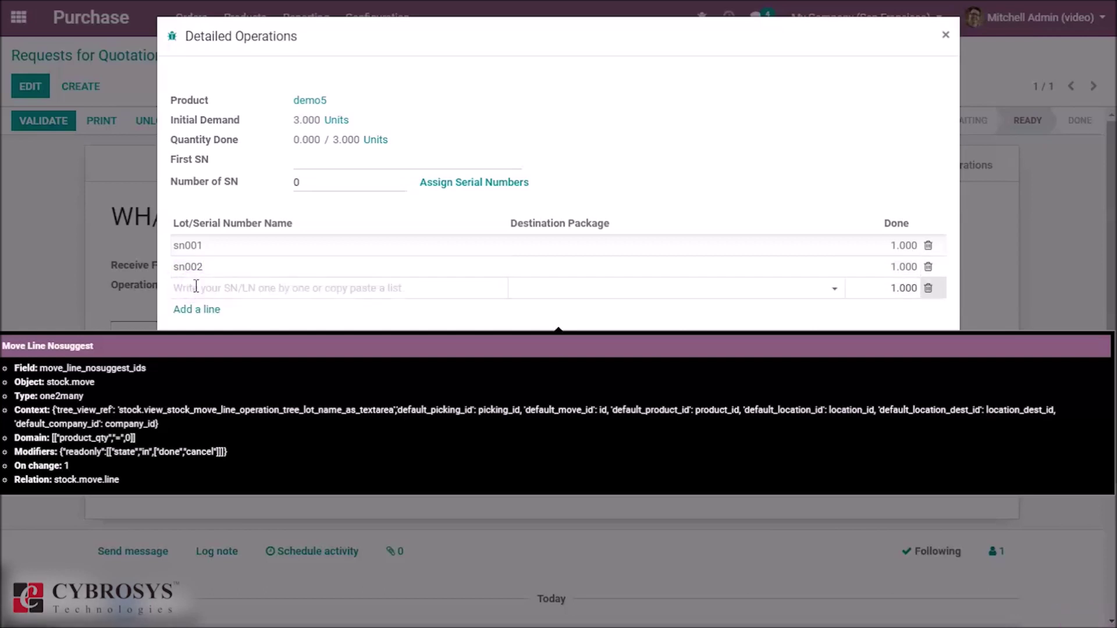
{"action": "type", "text": "sn"}
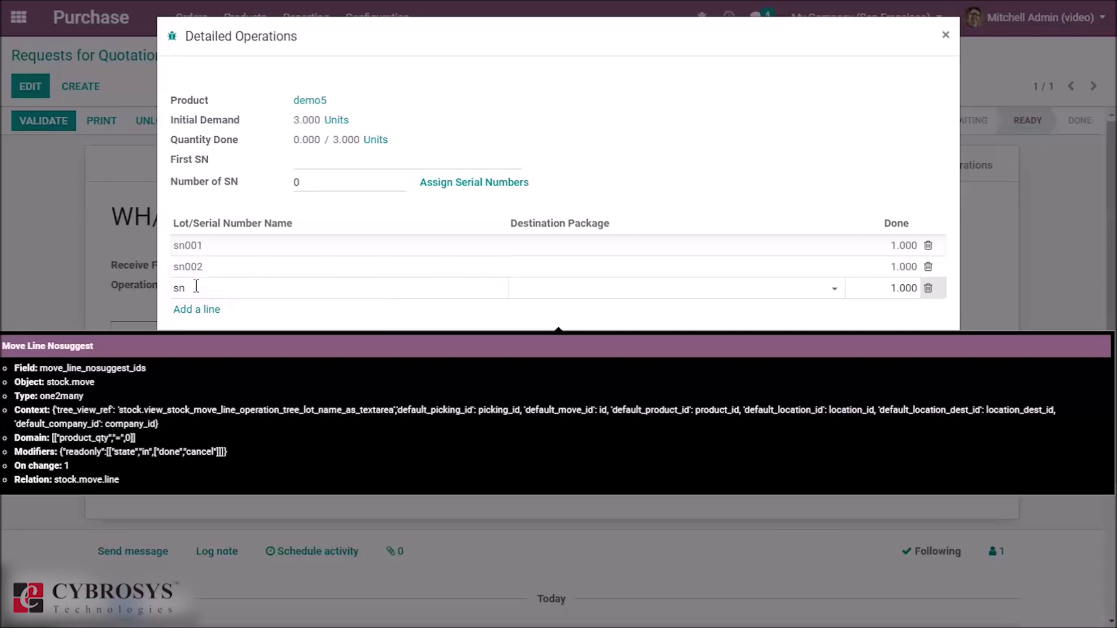
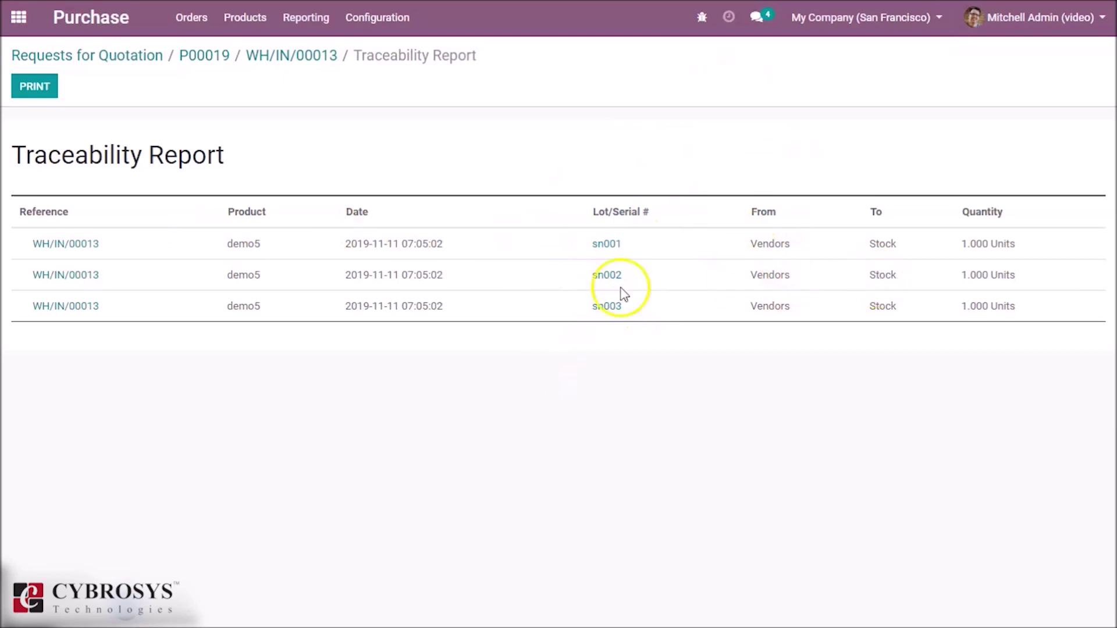
Step: Leave the receipt's traceability report and start a new sales order from the Sales app's order list
{"action": "left_click", "coordinate": [282, 51]}
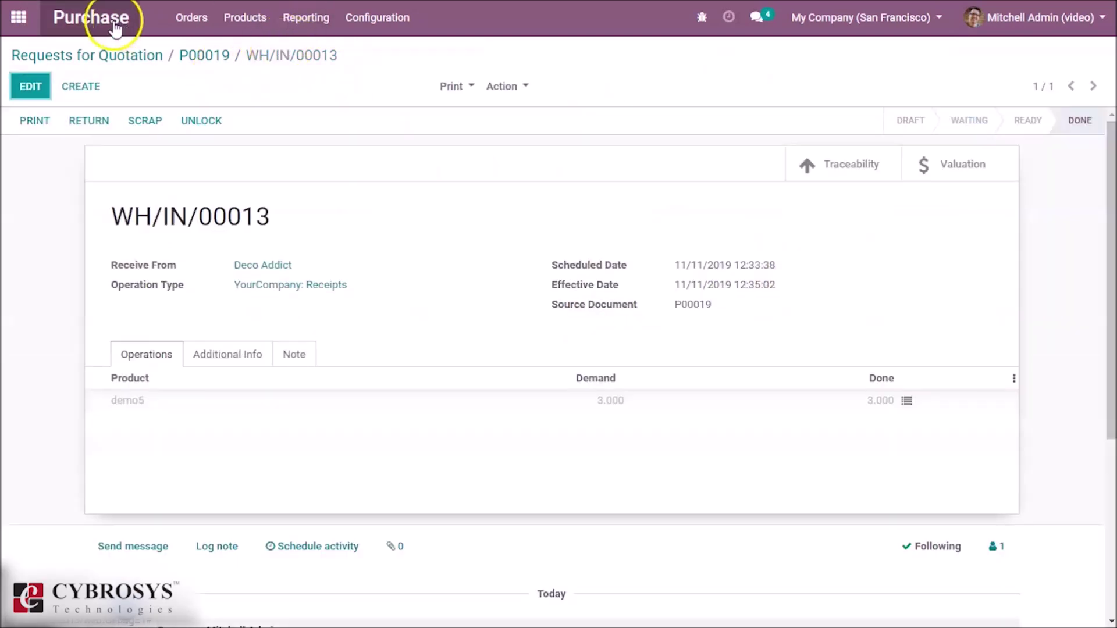
{"action": "left_click", "coordinate": [20, 18]}
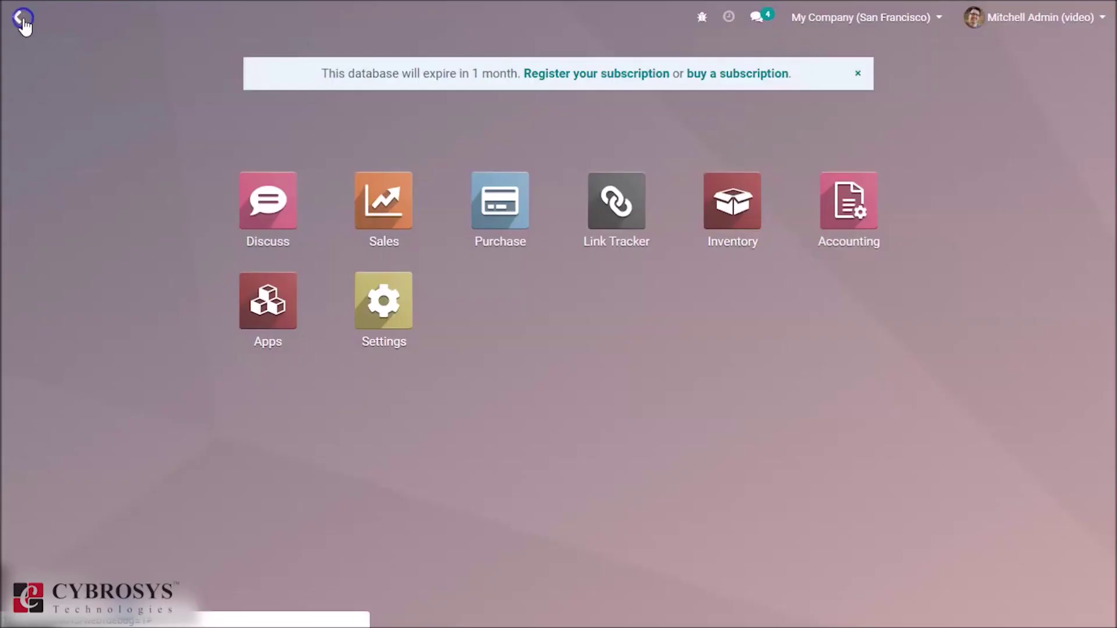
{"action": "left_click", "coordinate": [396, 185]}
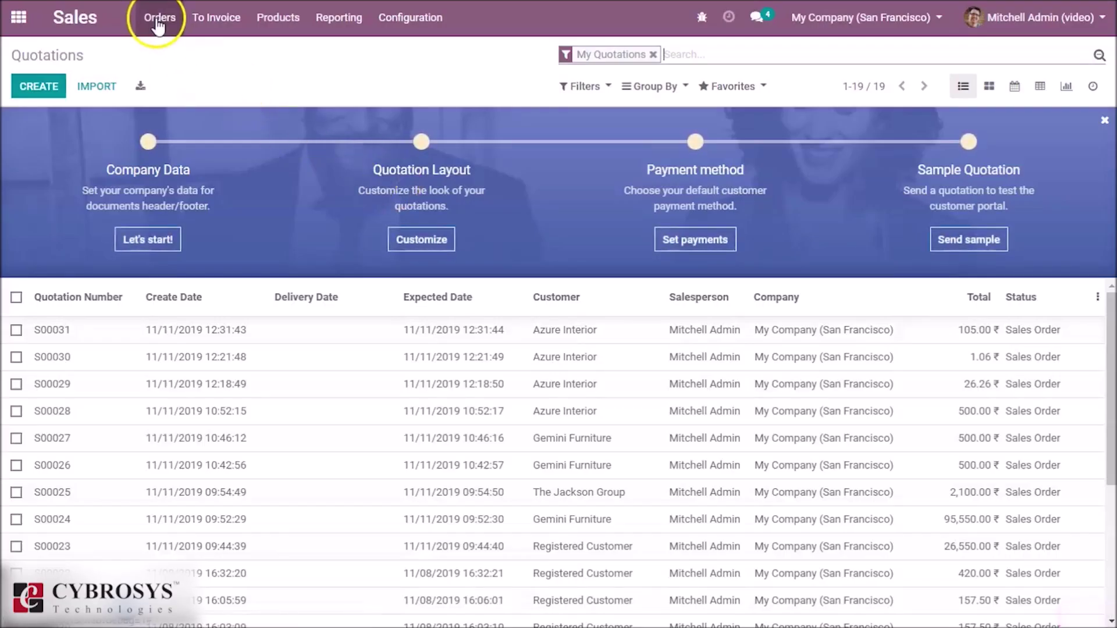
{"action": "left_click", "coordinate": [158, 18]}
{"action": "left_click", "coordinate": [173, 75]}
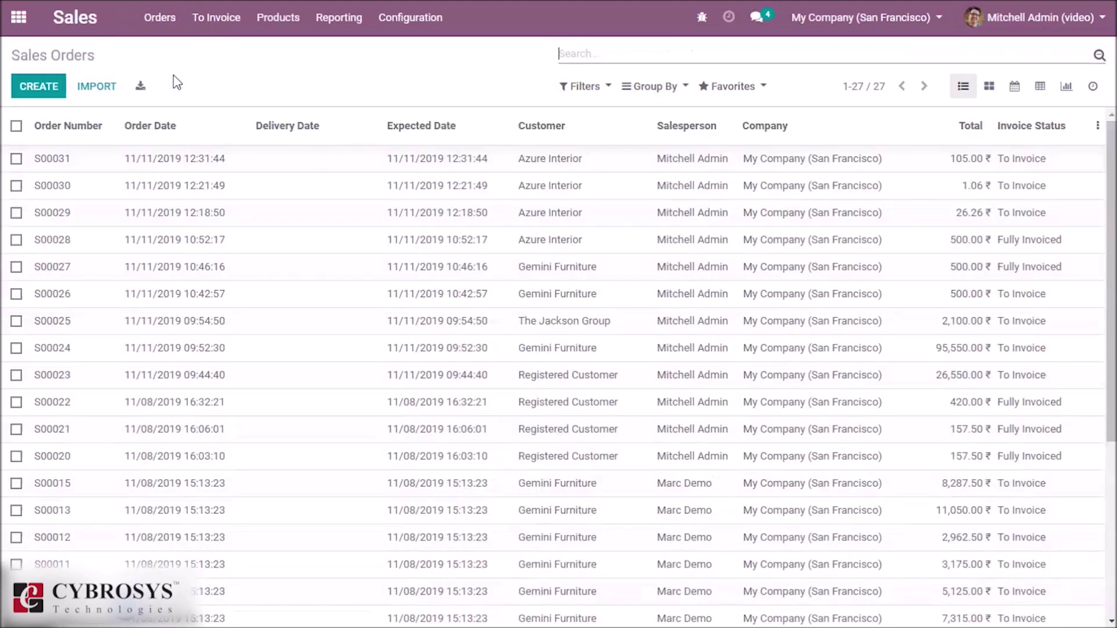
{"action": "left_click", "coordinate": [46, 87]}
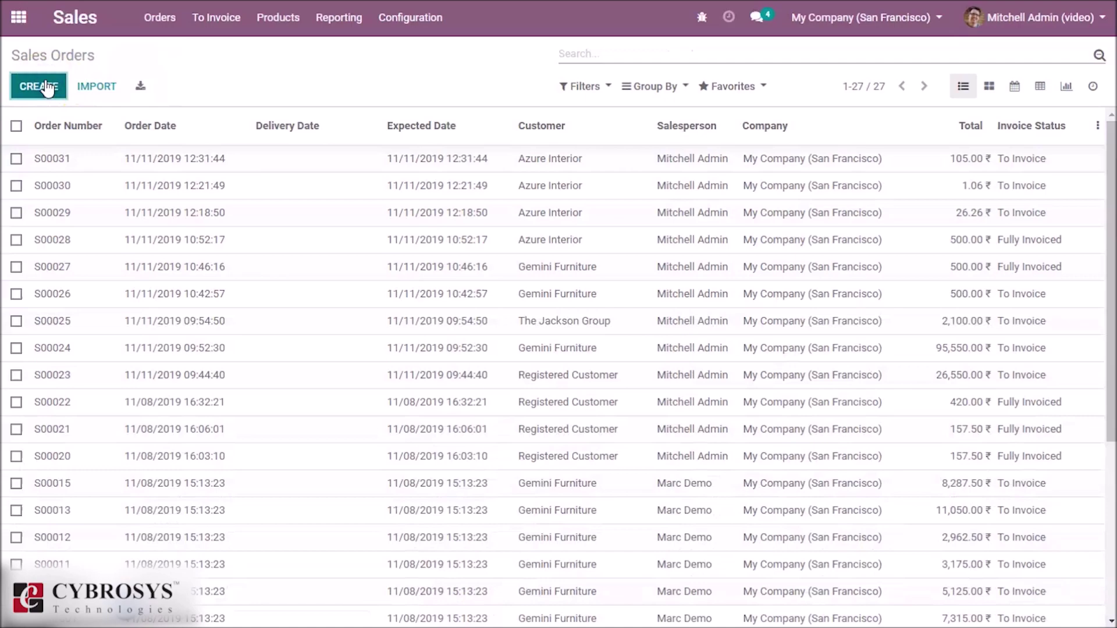
{"action": "left_click", "coordinate": [46, 87]}
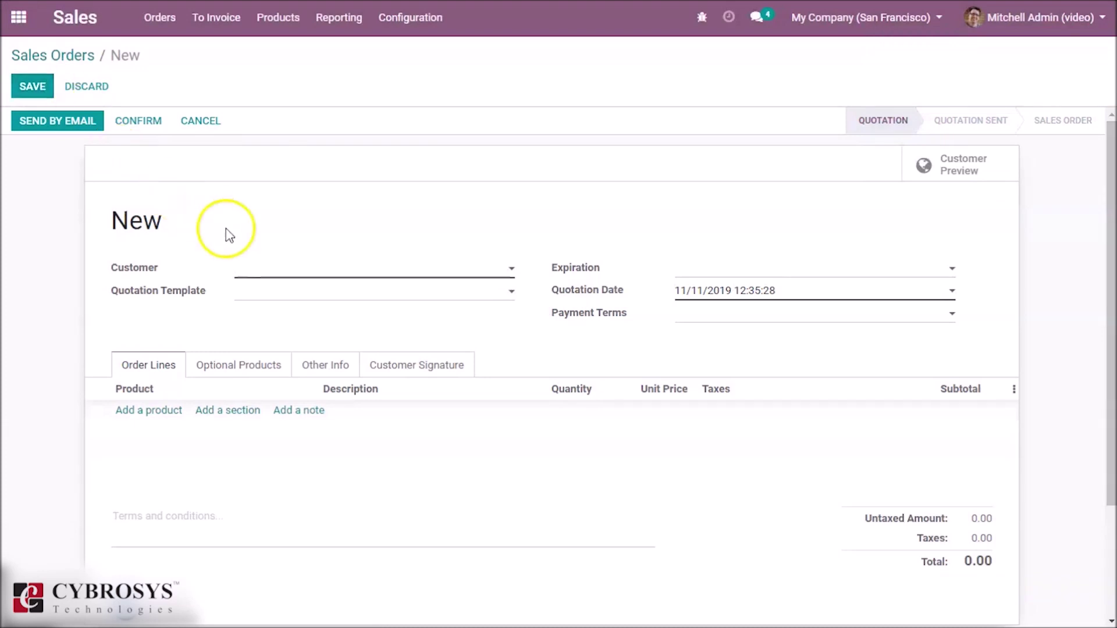
Step: Set the customer of the new quotation to Azure Interior
{"action": "left_click", "coordinate": [260, 273]}
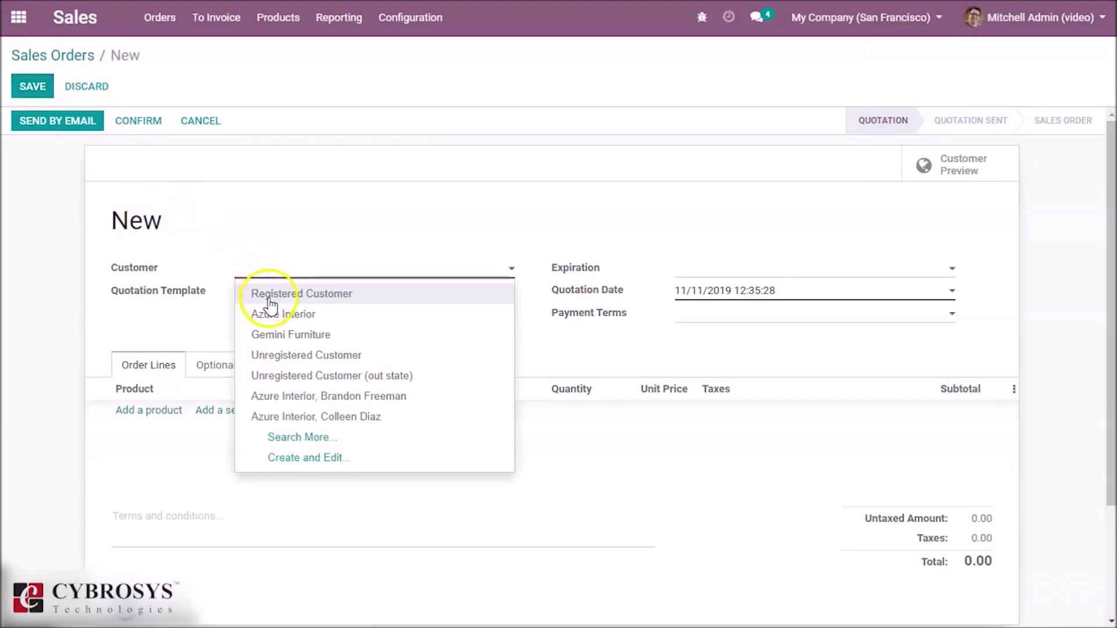
{"action": "left_click", "coordinate": [260, 248]}
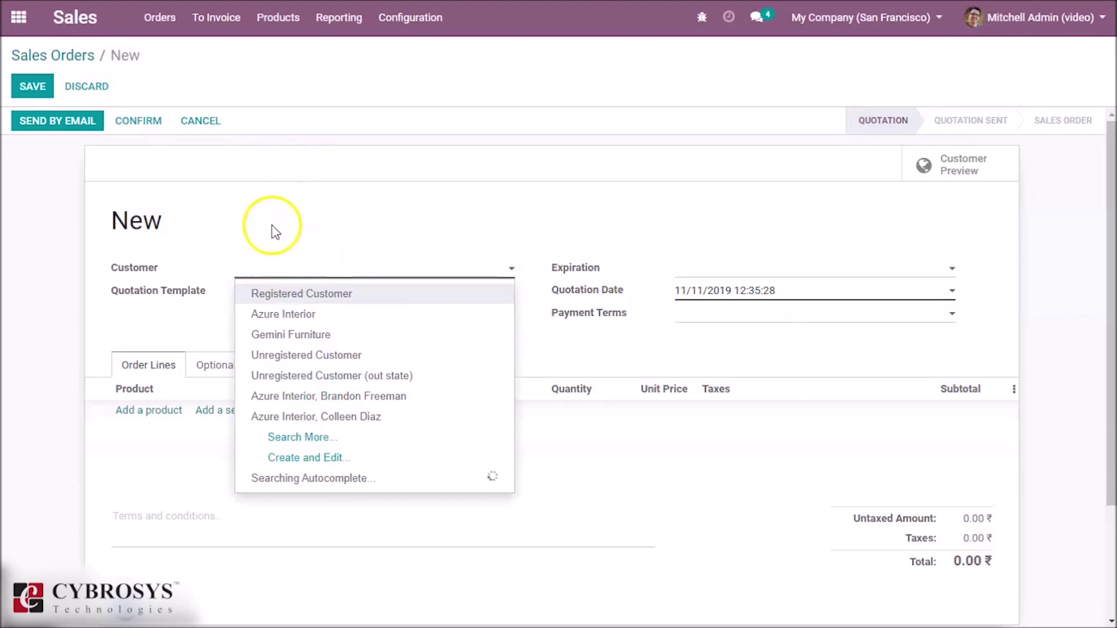
{"action": "left_click", "coordinate": [269, 269]}
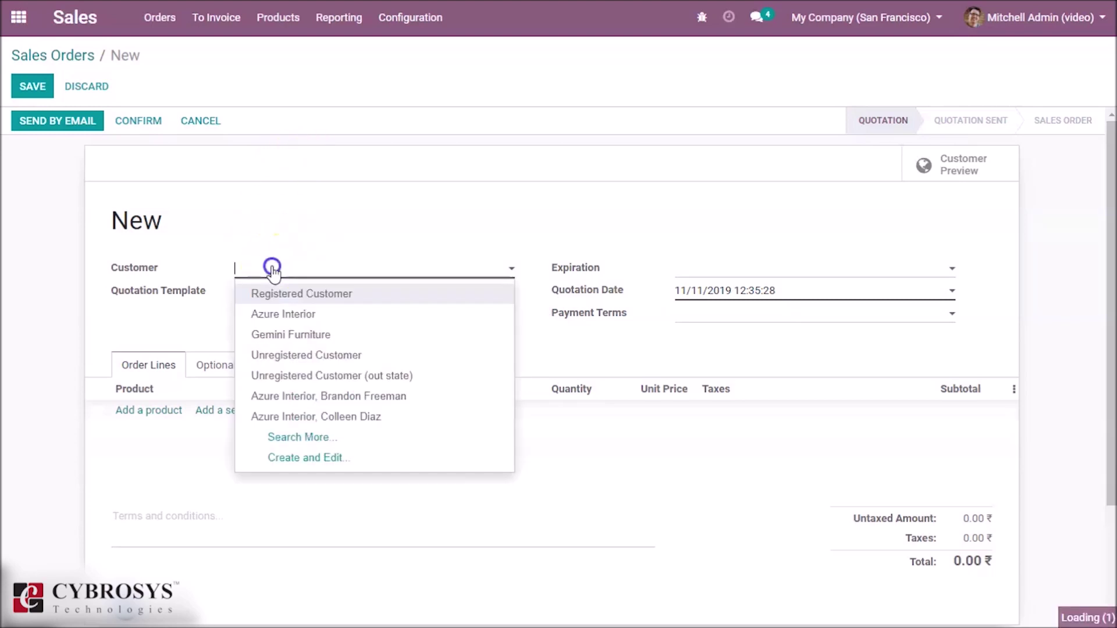
{"action": "left_click", "coordinate": [271, 319]}
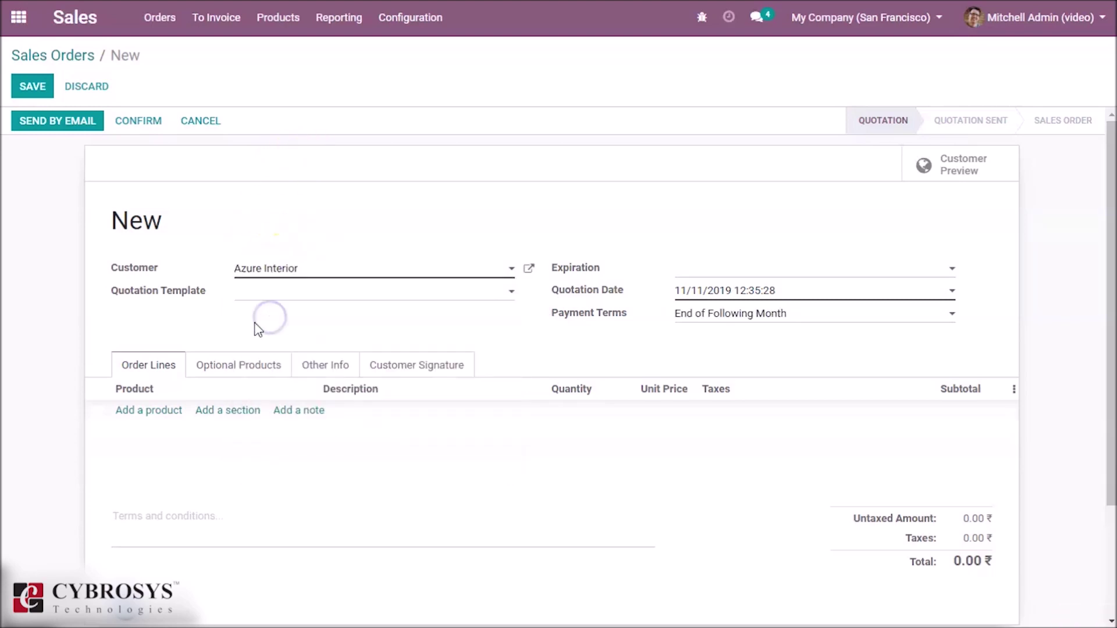
Step: Add an order line for product demo5 with a quantity of 2 and a unit price of 60
{"action": "left_click", "coordinate": [151, 415]}
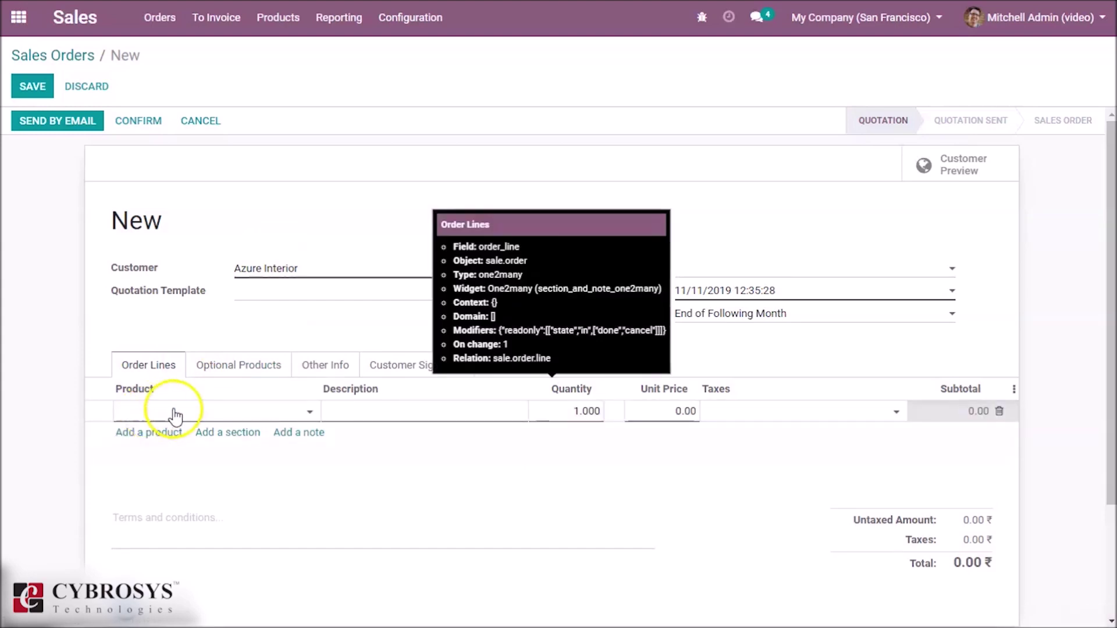
{"action": "left_click", "coordinate": [175, 412]}
{"action": "type", "text": "demo"}
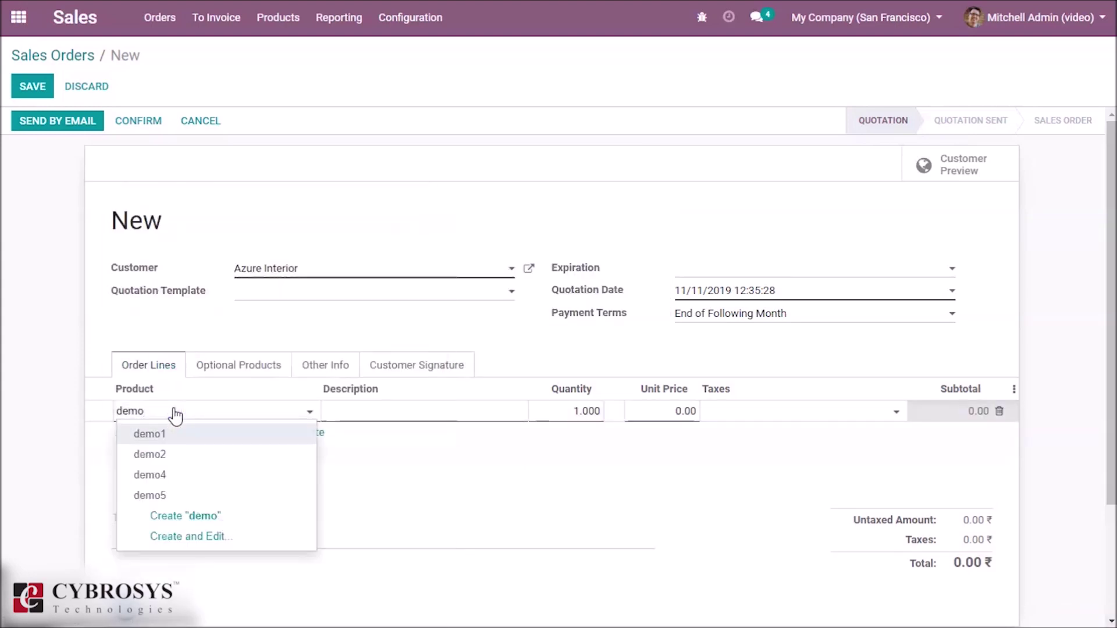
{"action": "type", "text": "5"}
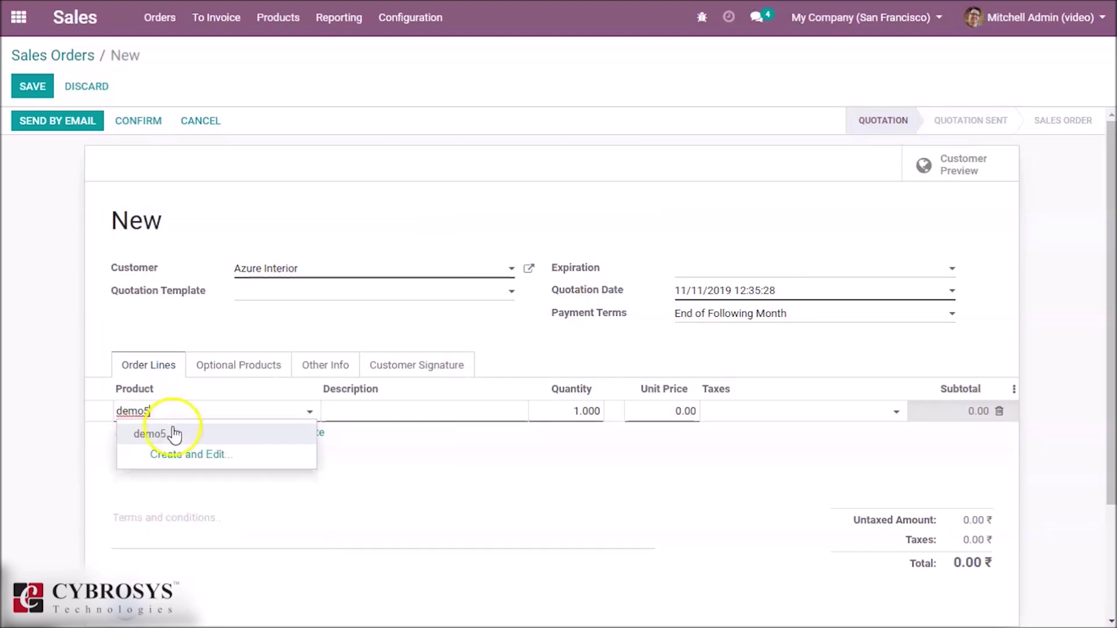
{"action": "left_click", "coordinate": [174, 432]}
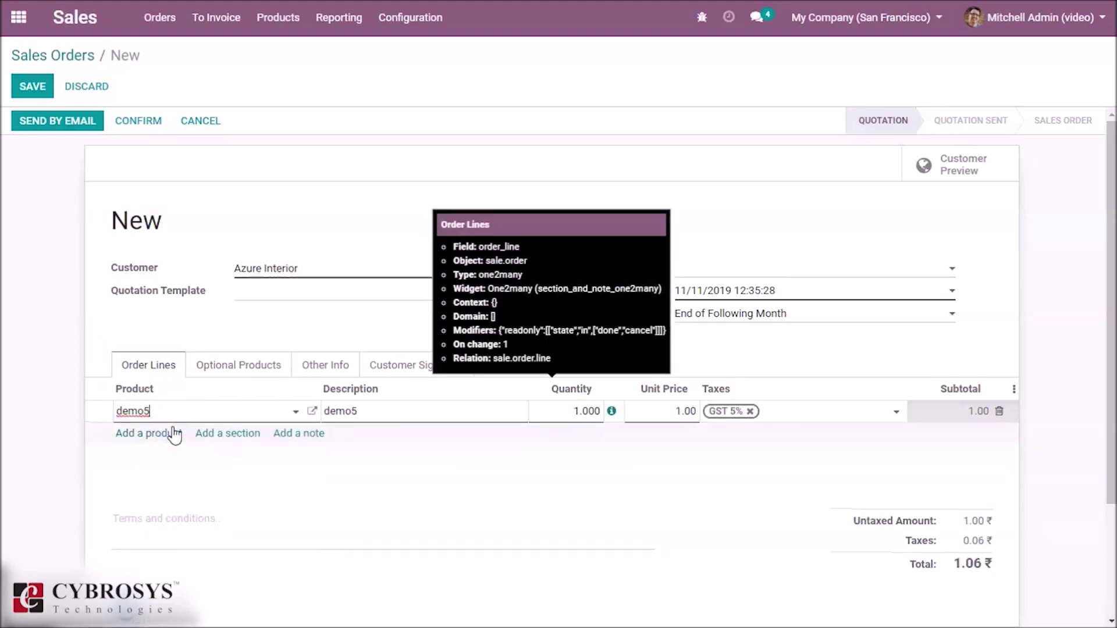
{"action": "left_click", "coordinate": [570, 411]}
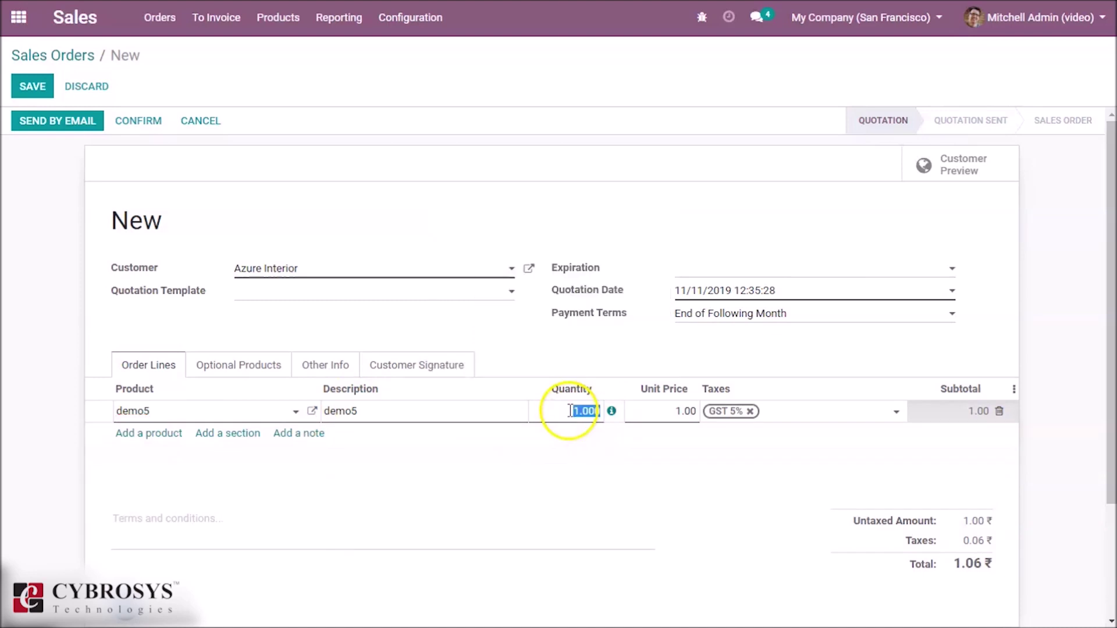
{"action": "type", "text": "2"}
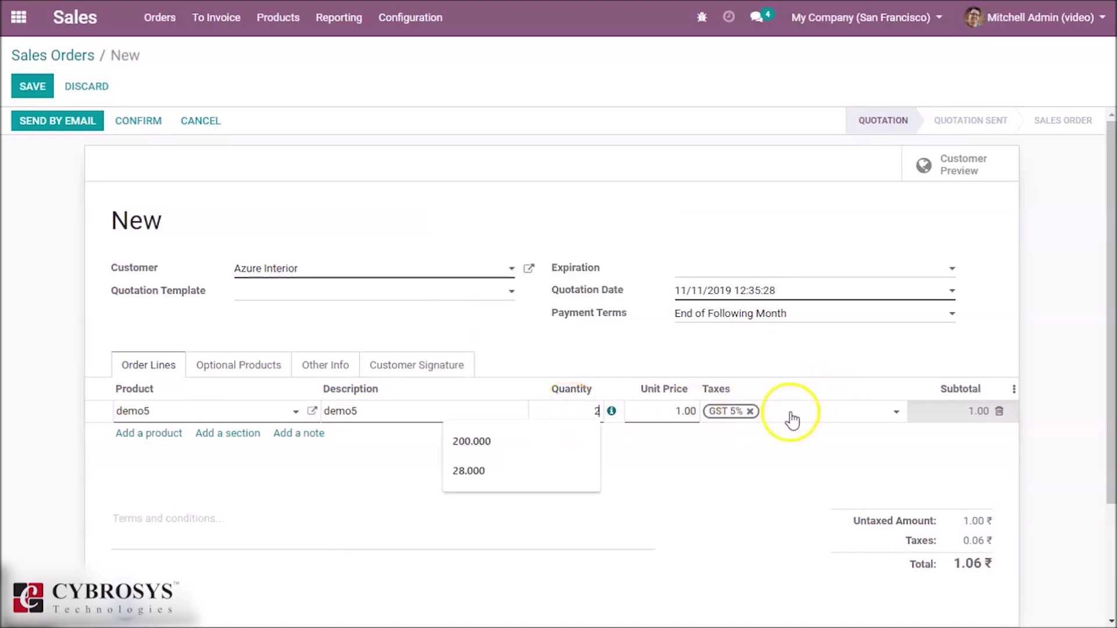
{"action": "left_click", "coordinate": [667, 410]}
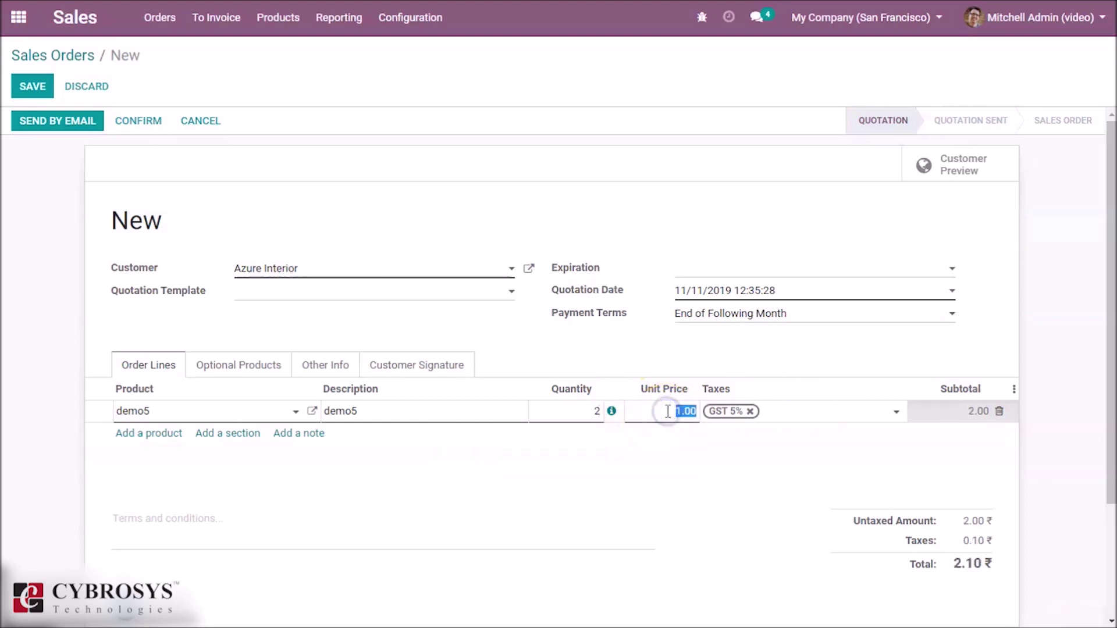
{"action": "type", "text": "60"}
Step: Confirm the quotation as a sales order and open its delivery
{"action": "left_click", "coordinate": [139, 120]}
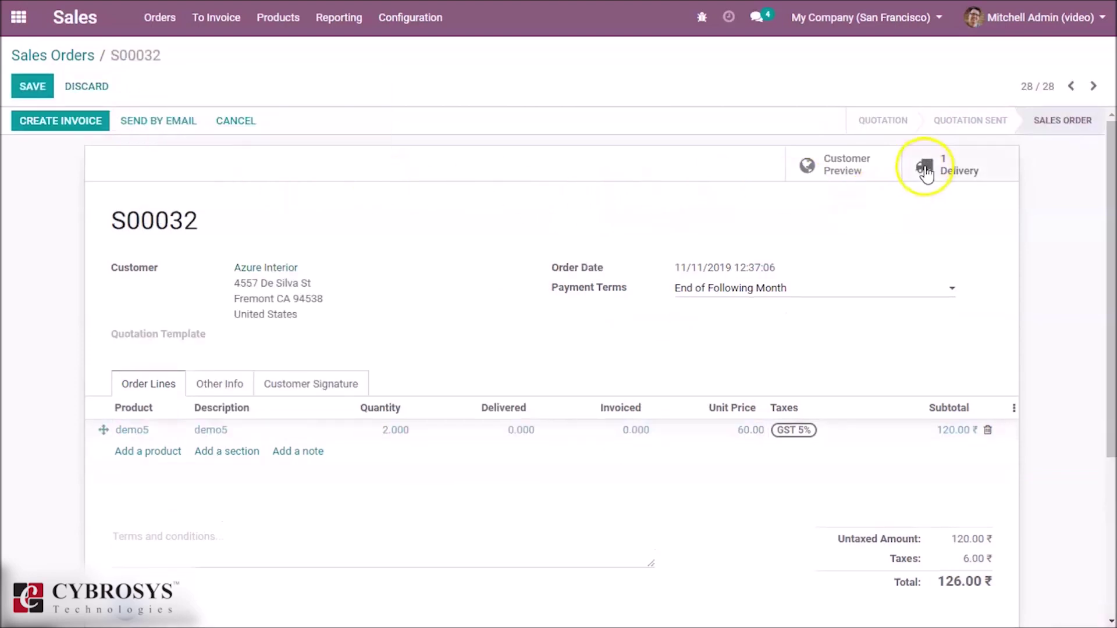
{"action": "left_click", "coordinate": [925, 168]}
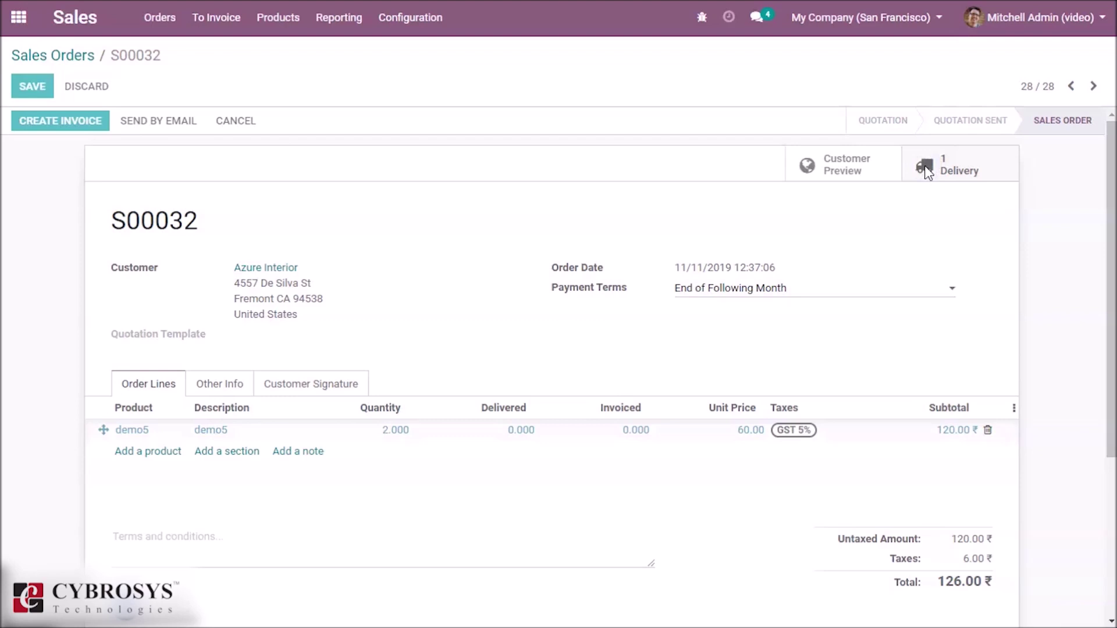